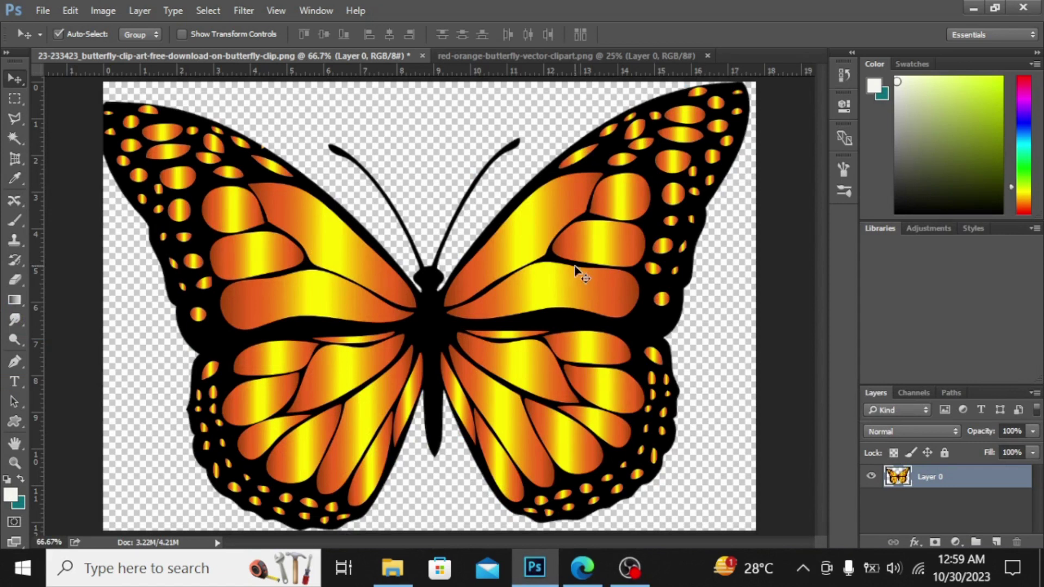
{"action": "mouse_move", "coordinate": [579, 265]}
{"action": "left_mouse_down"}
{"action": "mouse_move", "coordinate": [598, 215]}
{"action": "mouse_move", "coordinate": [604, 229]}
{"action": "mouse_move", "coordinate": [579, 192]}
{"action": "mouse_move", "coordinate": [587, 250]}
{"action": "left_mouse_up"}
{"action": "left_click", "coordinate": [577, 55]}
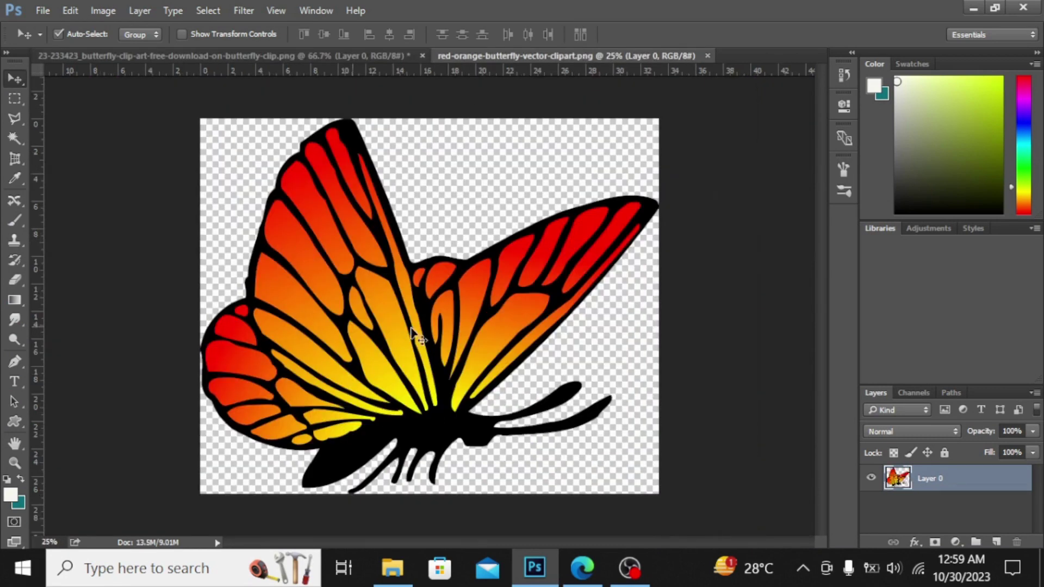
{"action": "mouse_move", "coordinate": [413, 334]}
{"action": "left_mouse_down"}
{"action": "mouse_move", "coordinate": [471, 356]}
{"action": "mouse_move", "coordinate": [411, 332]}
{"action": "left_mouse_up"}
{"action": "left_click", "coordinate": [259, 54]}
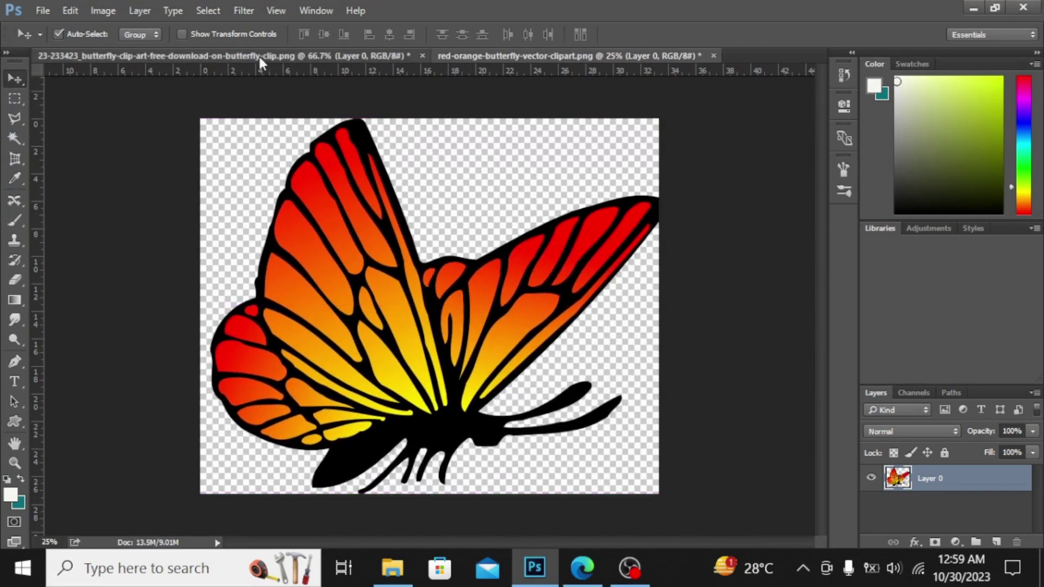
{"action": "mouse_move", "coordinate": [598, 196]}
{"action": "left_mouse_down"}
{"action": "mouse_move", "coordinate": [575, 210]}
{"action": "mouse_move", "coordinate": [587, 210]}
{"action": "left_mouse_up"}
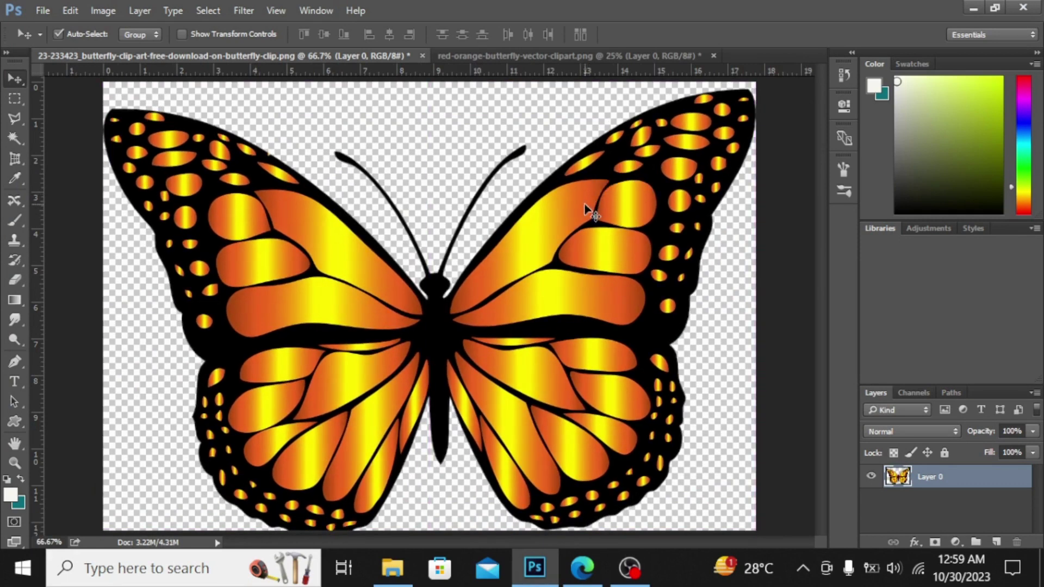
Start a new document and set its width and height to 400 pixels each.
{"action": "left_click", "coordinate": [43, 10]}
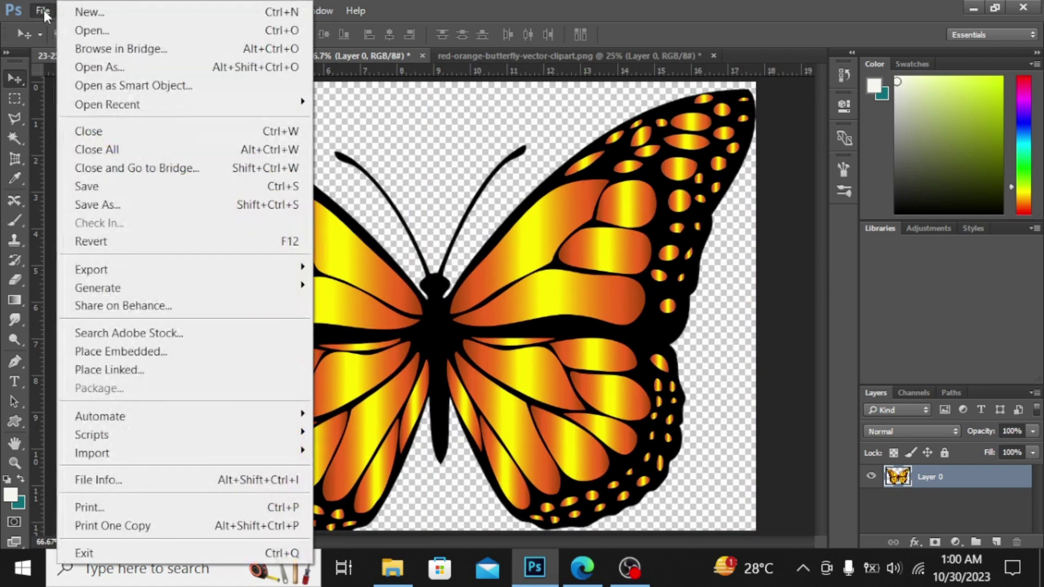
{"action": "left_click", "coordinate": [138, 9]}
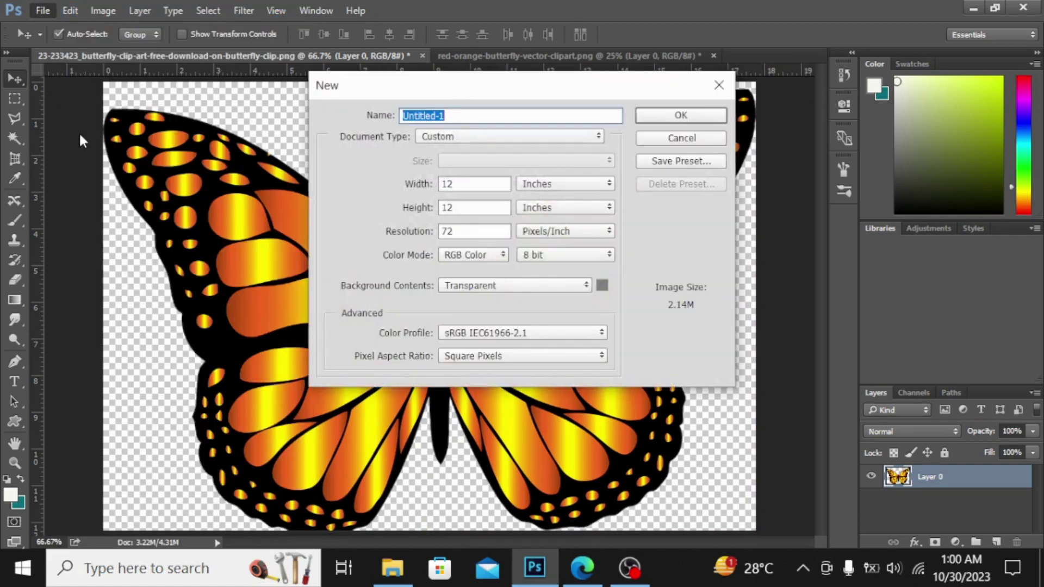
{"action": "left_click", "coordinate": [567, 191]}
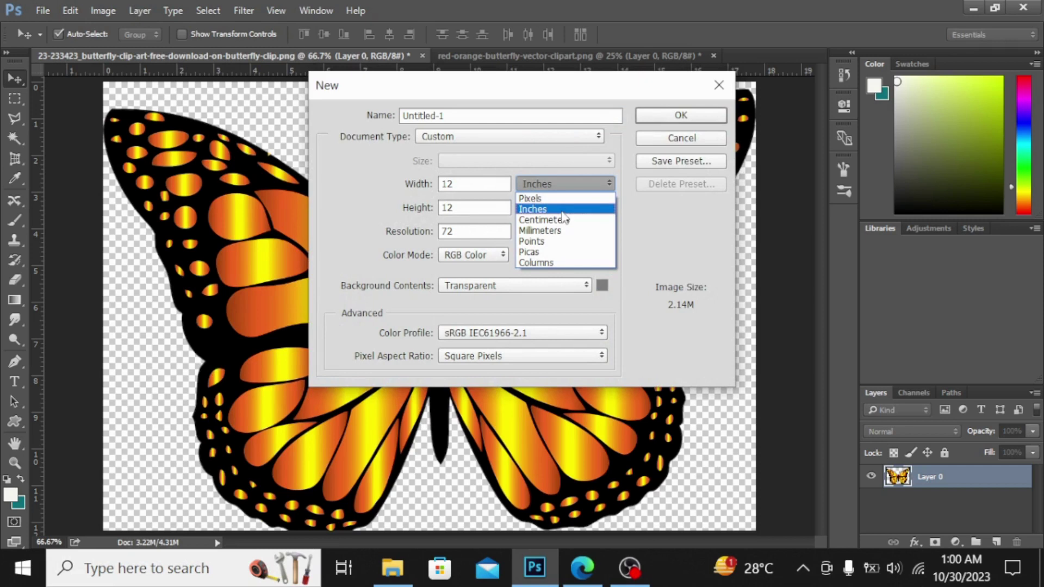
{"action": "left_click", "coordinate": [549, 199]}
{"action": "left_click", "coordinate": [465, 184]}
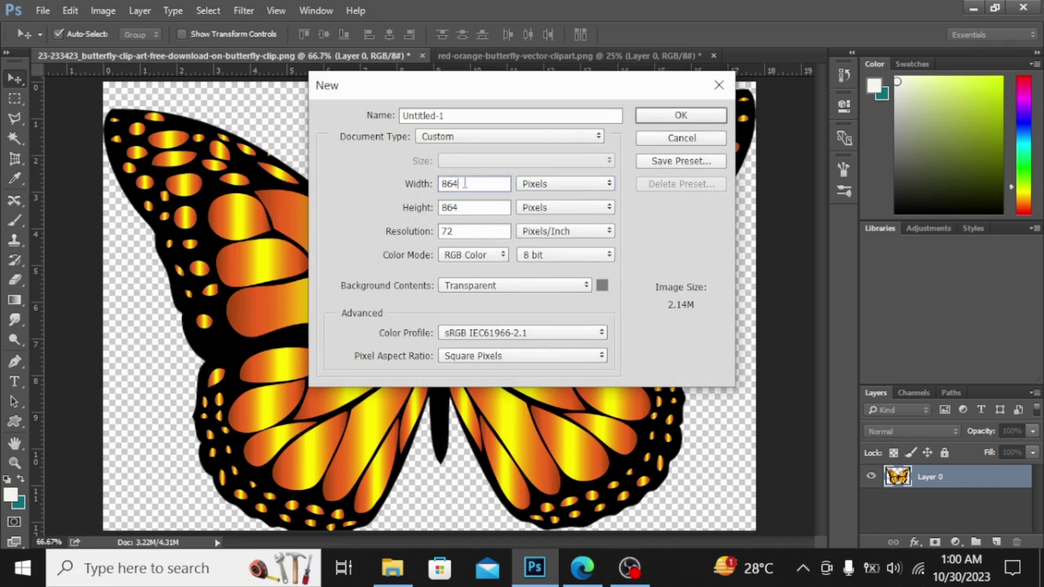
{"action": "key", "text": "BackSpace"}
{"action": "key", "text": "BackSpace"}
{"action": "key", "text": "BackSpace"}
{"action": "type", "text": "400"}
{"action": "left_click", "coordinate": [469, 212]}
{"action": "key", "text": "BackSpace"}
{"action": "key", "text": "BackSpace"}
{"action": "key", "text": "BackSpace"}
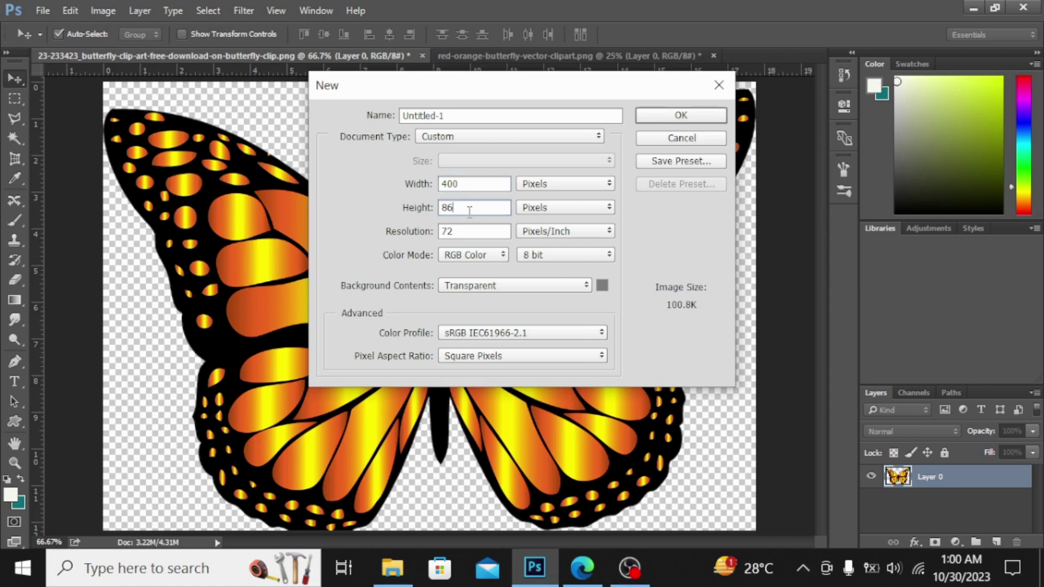
{"action": "type", "text": "400"}
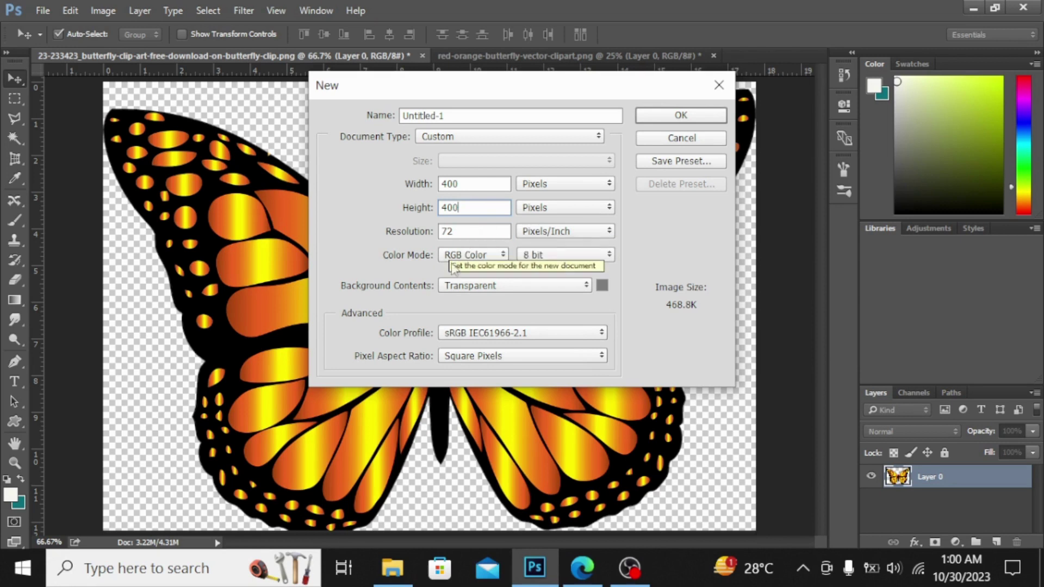
Set the new document's resolution to 300 pixels/inch and its color mode to CMYK Color, and create it.
{"action": "left_click", "coordinate": [473, 229]}
{"action": "key", "text": "BackSpace"}
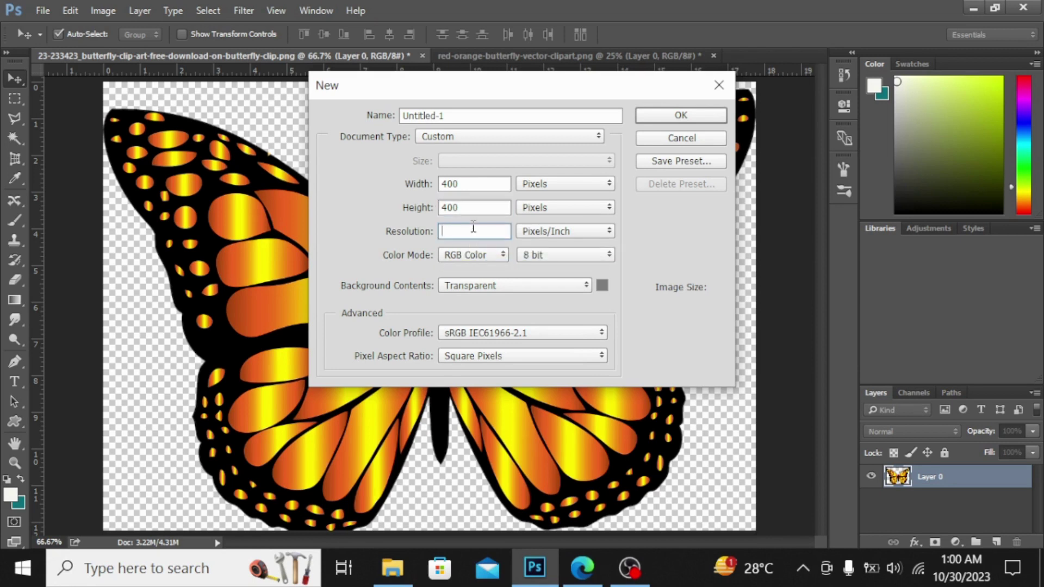
{"action": "type", "text": "300"}
{"action": "left_click", "coordinate": [487, 259]}
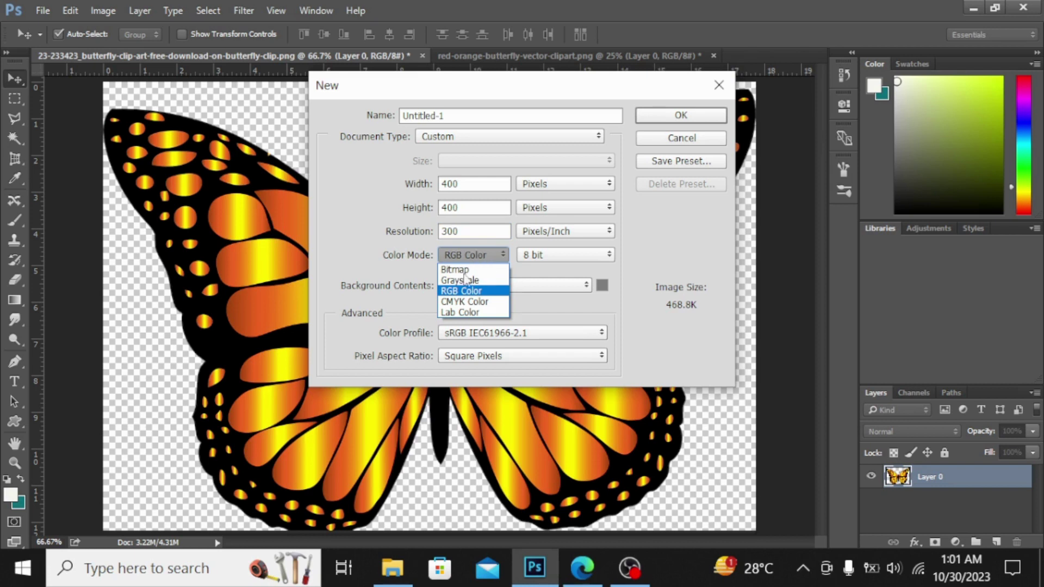
{"action": "left_click", "coordinate": [481, 302]}
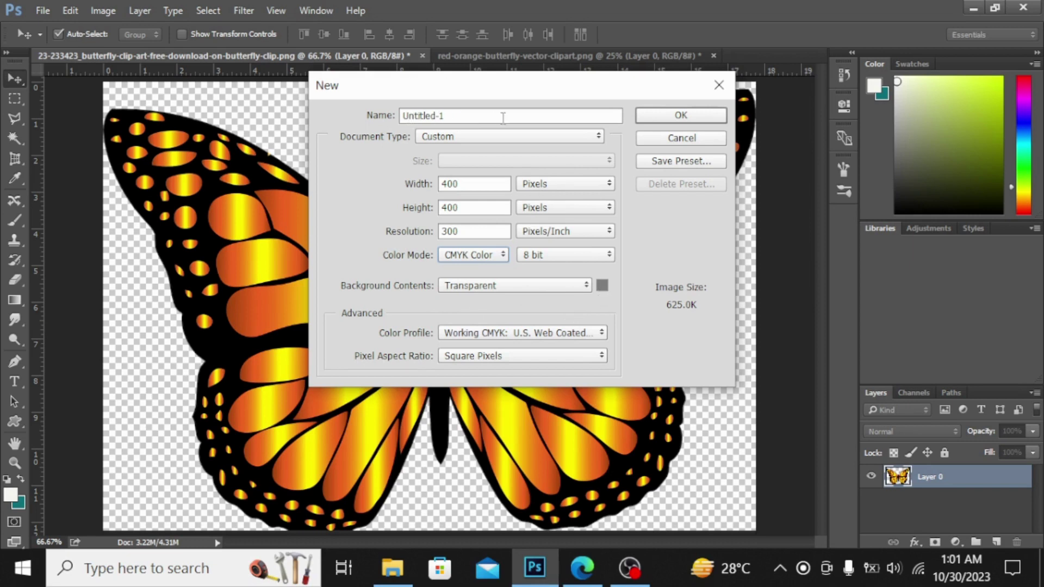
{"action": "left_click", "coordinate": [672, 116]}
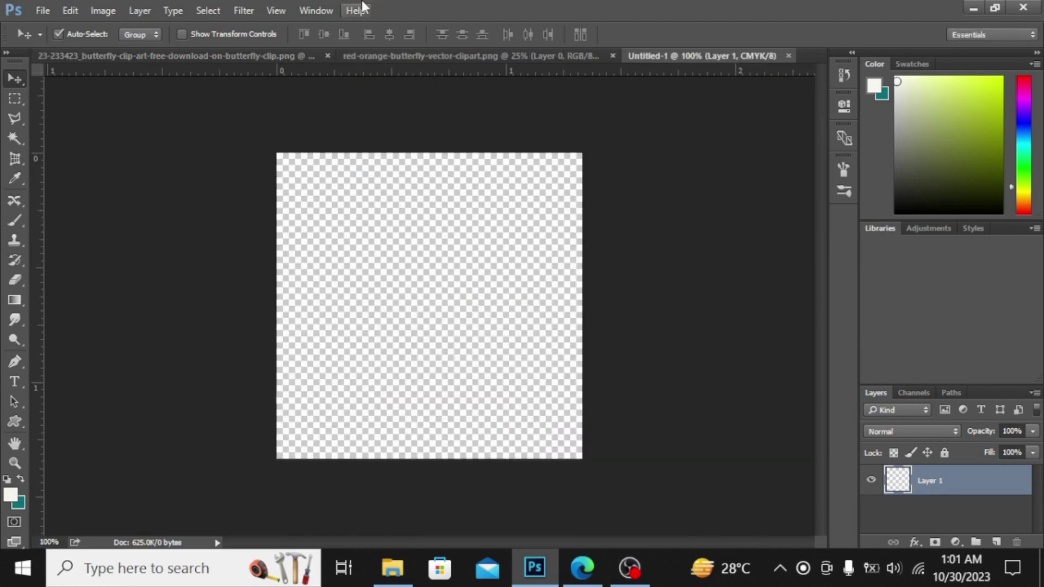
Copy the black-and-orange butterfly with spread wings from its own image into the new Untitled-1 document.
{"action": "left_click", "coordinate": [198, 59]}
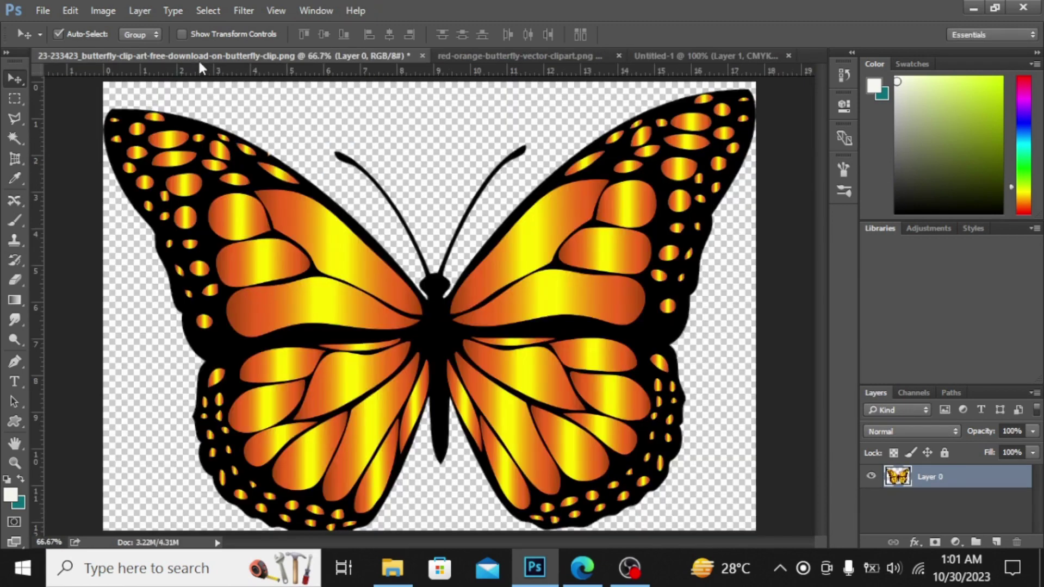
{"action": "left_click_drag", "start_coordinate": [622, 248], "coordinate": [461, 249]}
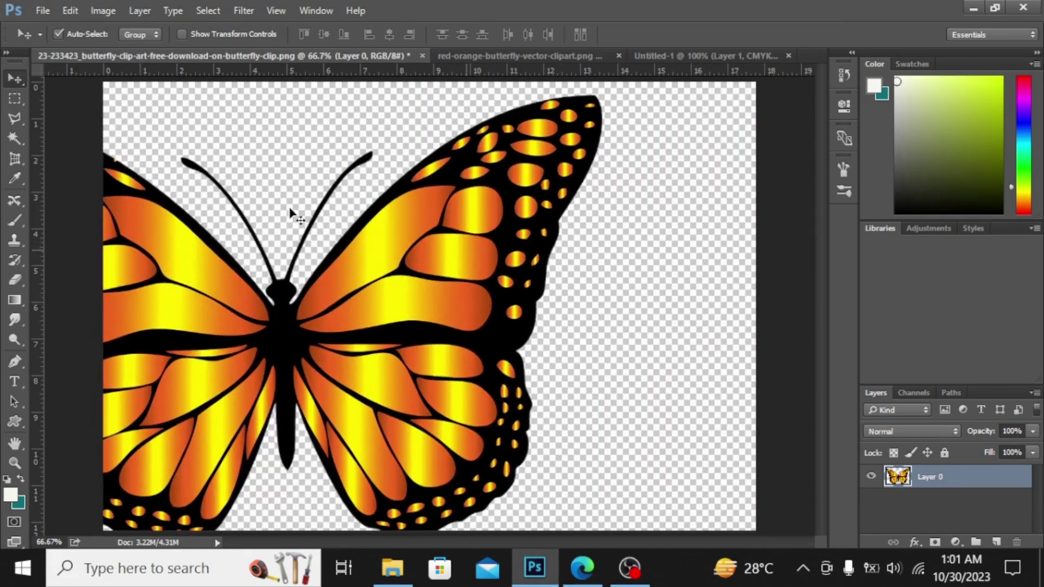
{"action": "right_click", "coordinate": [13, 78]}
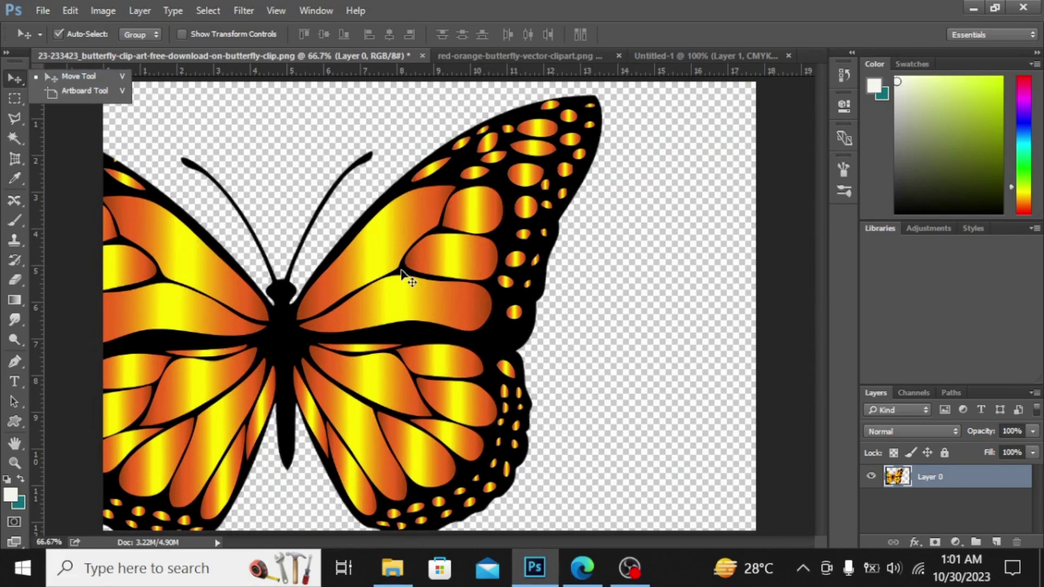
{"action": "left_click_drag", "start_coordinate": [404, 271], "coordinate": [494, 262]}
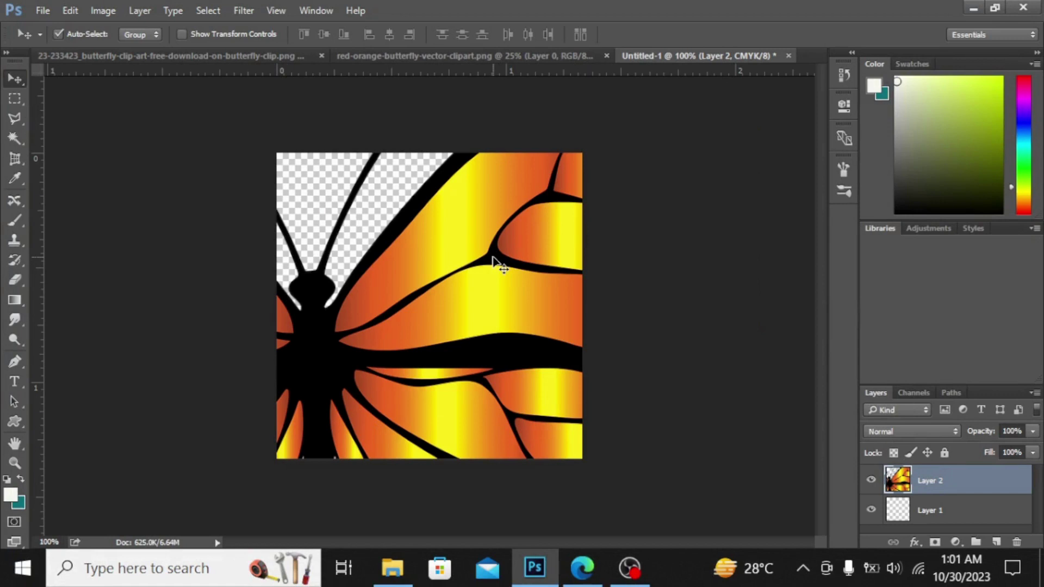
Scale the pasted butterfly down to about 36% with Free Transform and move it to the middle of the canvas.
{"action": "key", "text": "ctrl+minus"}
{"action": "key", "text": "ctrl+minus"}
{"action": "key", "text": "ctrl+minus"}
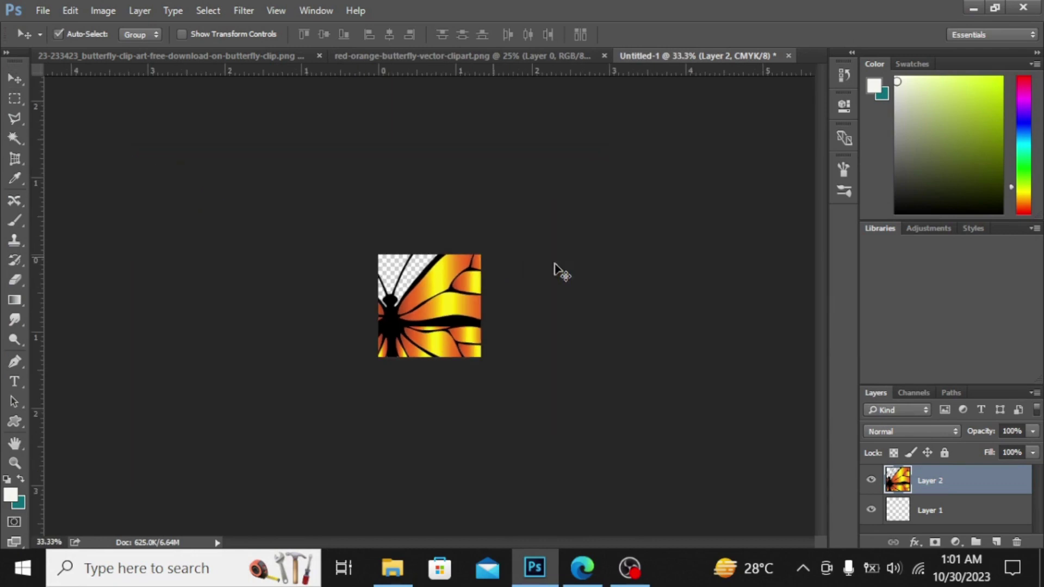
{"action": "key", "text": "ctrl+t"}
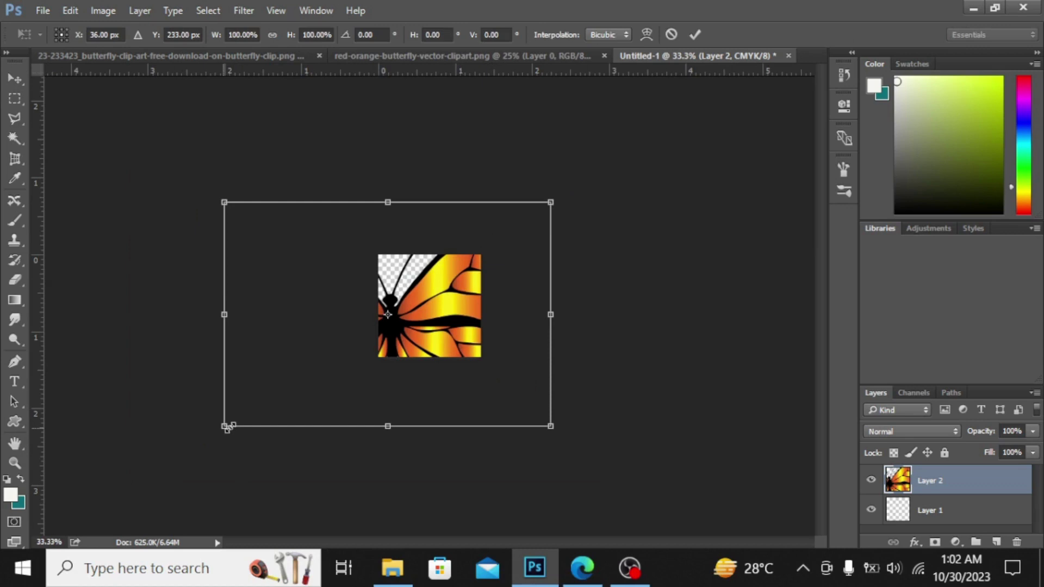
{"action": "left_click_drag", "start_coordinate": [227, 428], "coordinate": [338, 361]}
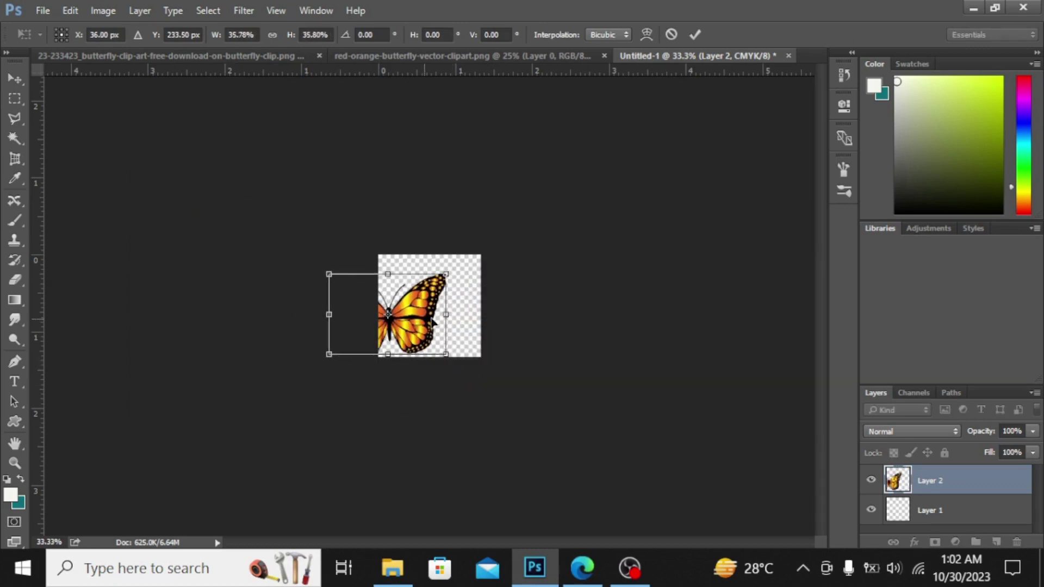
{"action": "left_click_drag", "start_coordinate": [416, 327], "coordinate": [456, 321]}
Shrink the butterfly further to about 21%, apply the transform, and center it on the canvas.
{"action": "key", "text": "ctrl+plus"}
{"action": "key", "text": "ctrl+plus"}
{"action": "key", "text": "ctrl+plus"}
{"action": "key", "text": "ctrl+plus"}
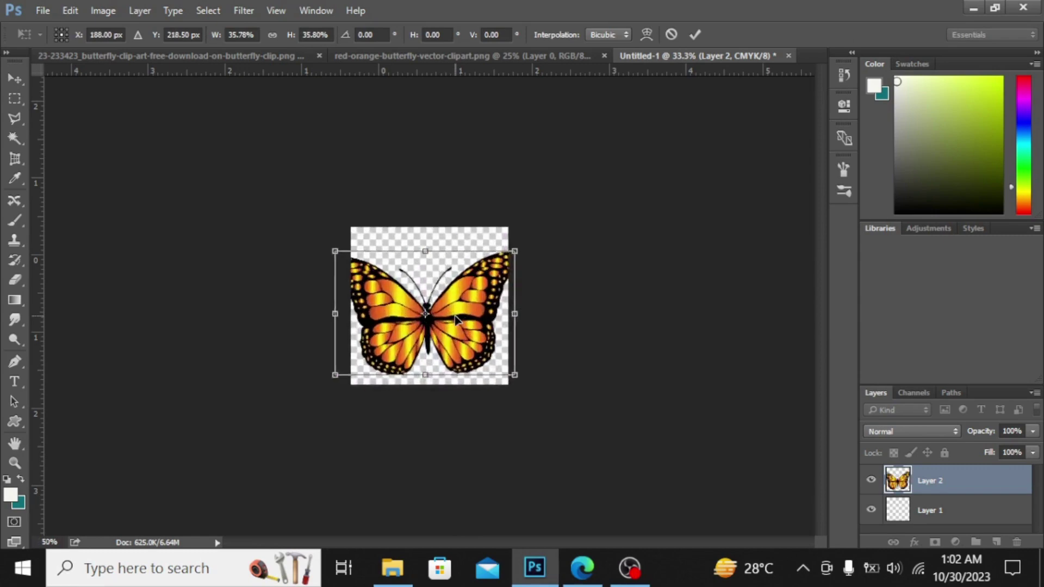
{"action": "key", "text": "ctrl+plus"}
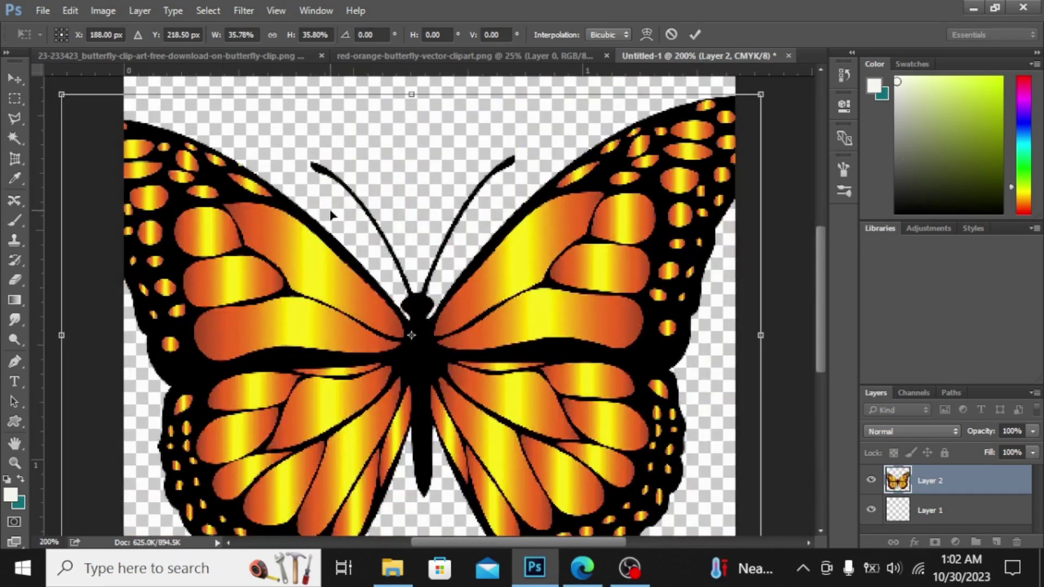
{"action": "left_click_drag", "start_coordinate": [760, 95], "coordinate": [656, 241]}
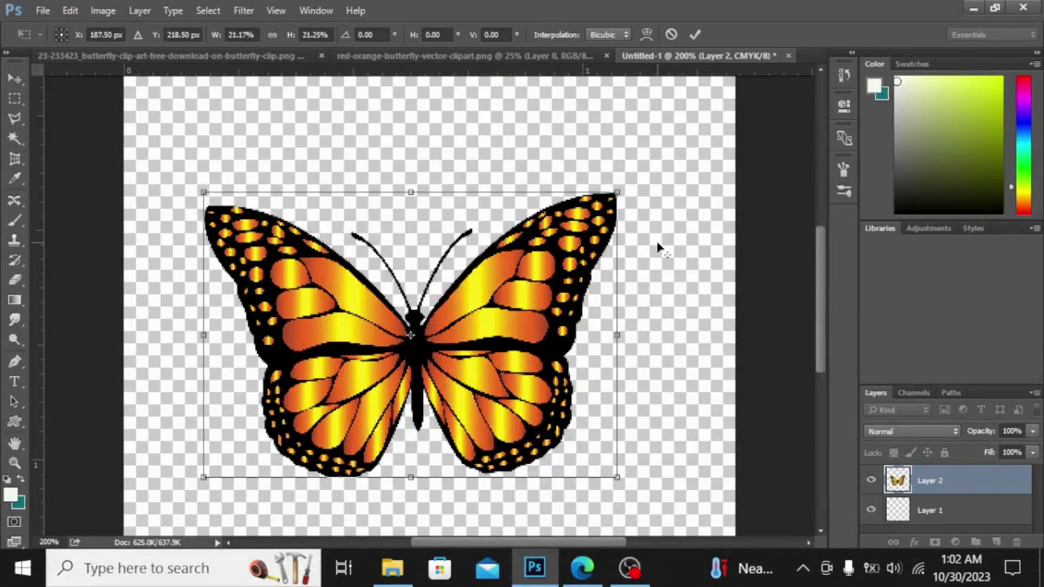
{"action": "key", "text": "Return"}
{"action": "left_click_drag", "start_coordinate": [511, 302], "coordinate": [533, 282]}
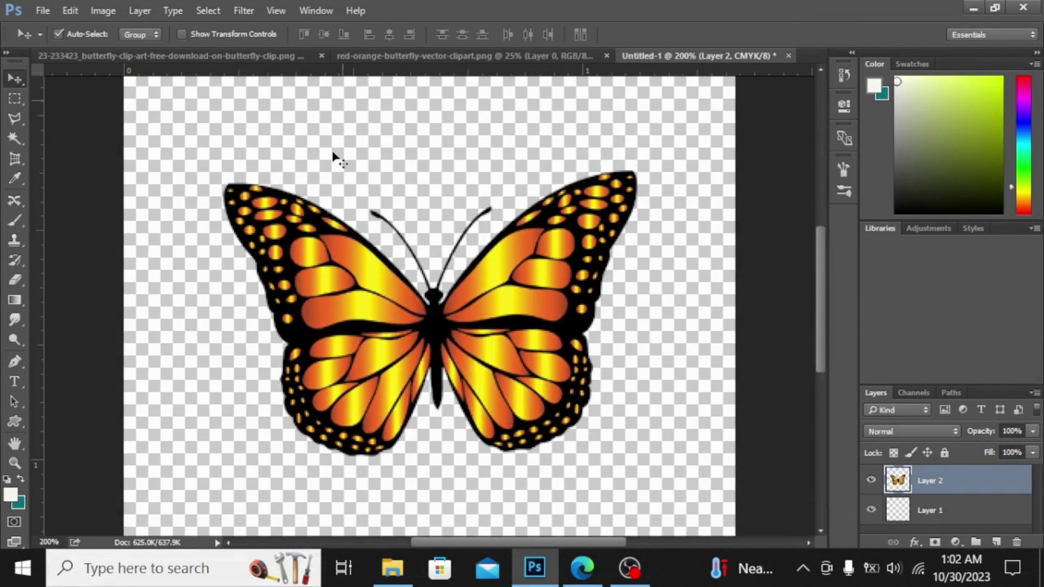
Apply the Offset filter to the butterfly layer with +200 pixels horizontal and +200 pixels vertical, wrapping around the edges.
{"action": "left_click", "coordinate": [246, 12]}
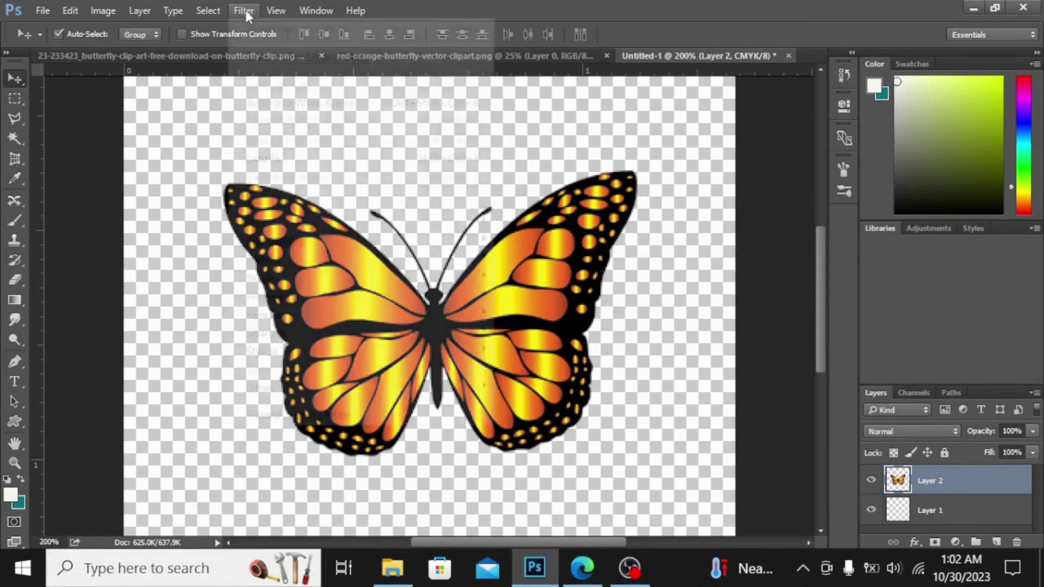
{"action": "mouse_move", "coordinate": [333, 387]}
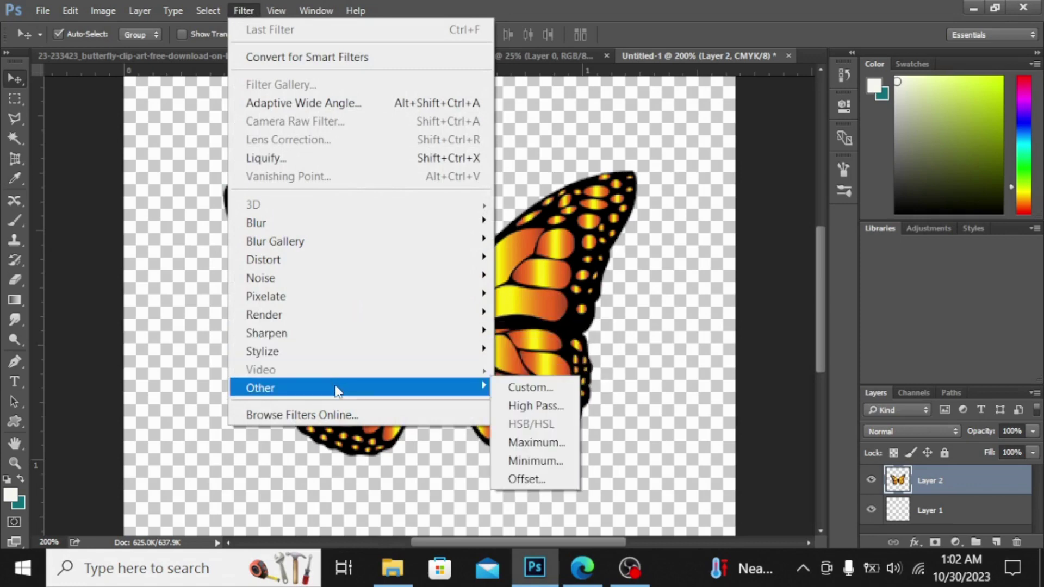
{"action": "left_click", "coordinate": [546, 478]}
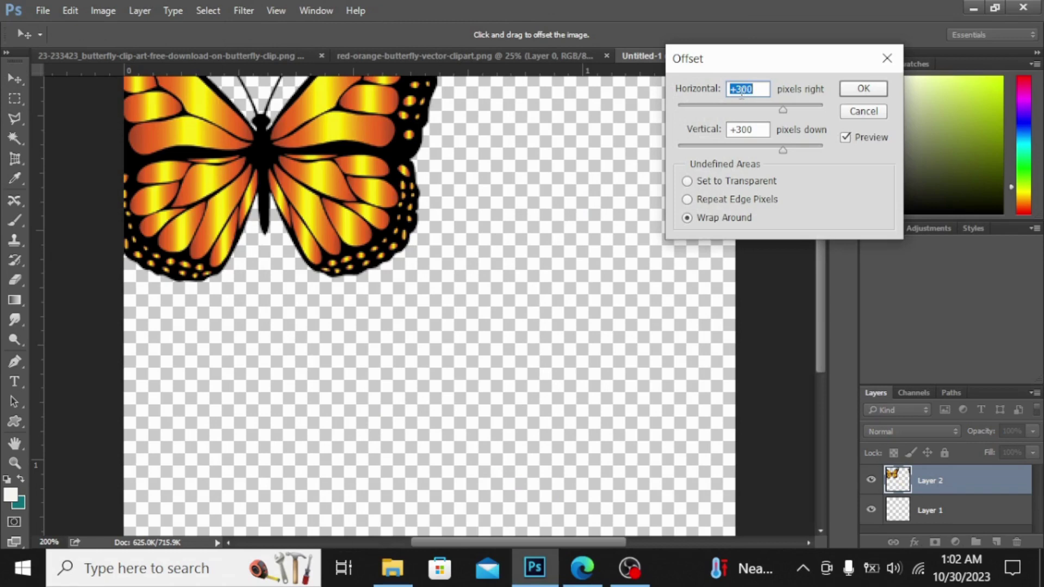
{"action": "left_click", "coordinate": [742, 90]}
{"action": "key", "text": "BackSpace"}
{"action": "type", "text": "2"}
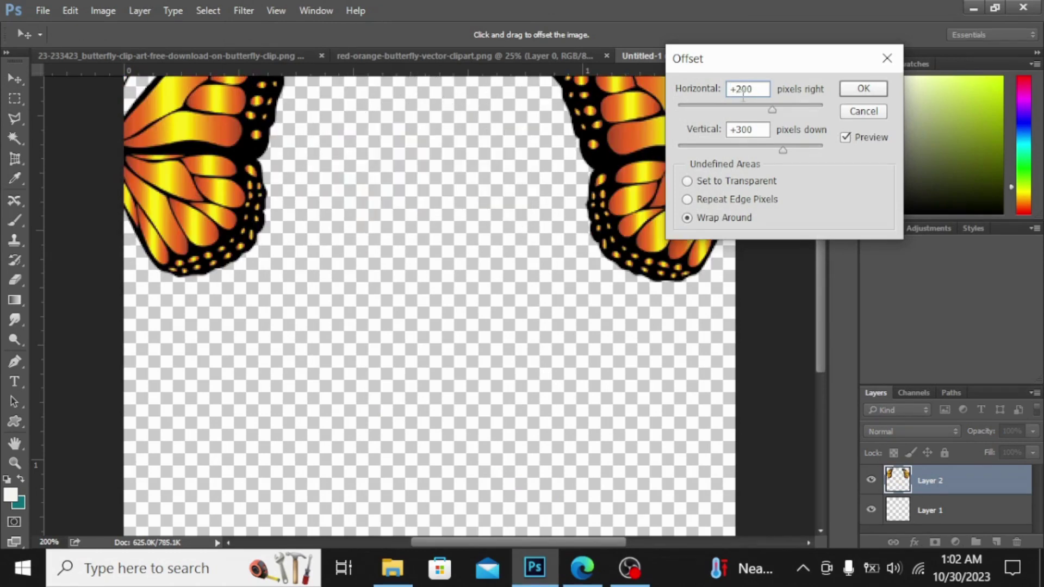
{"action": "left_click", "coordinate": [742, 130]}
{"action": "key", "text": "BackSpace"}
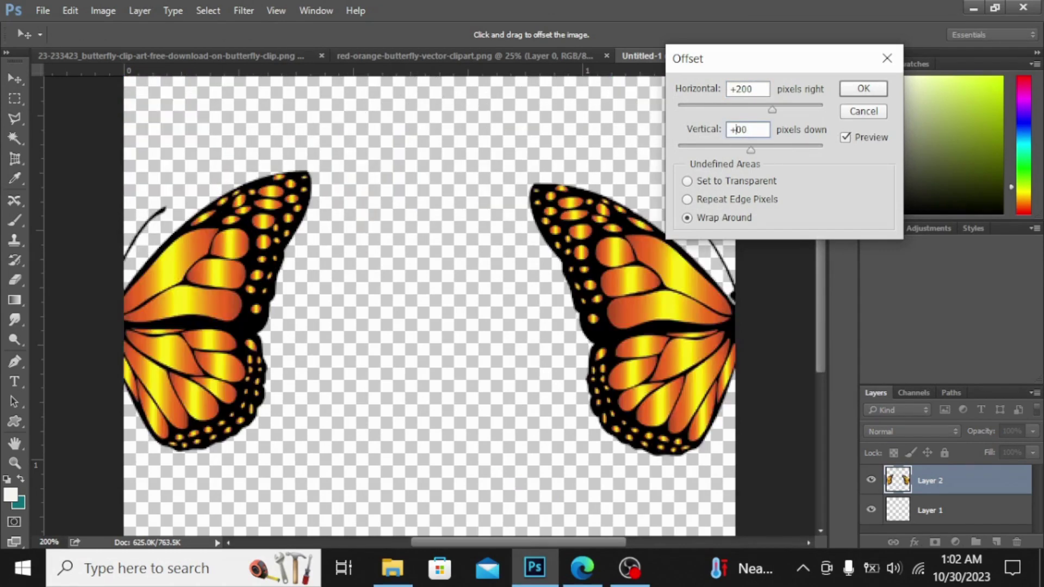
{"action": "type", "text": "2"}
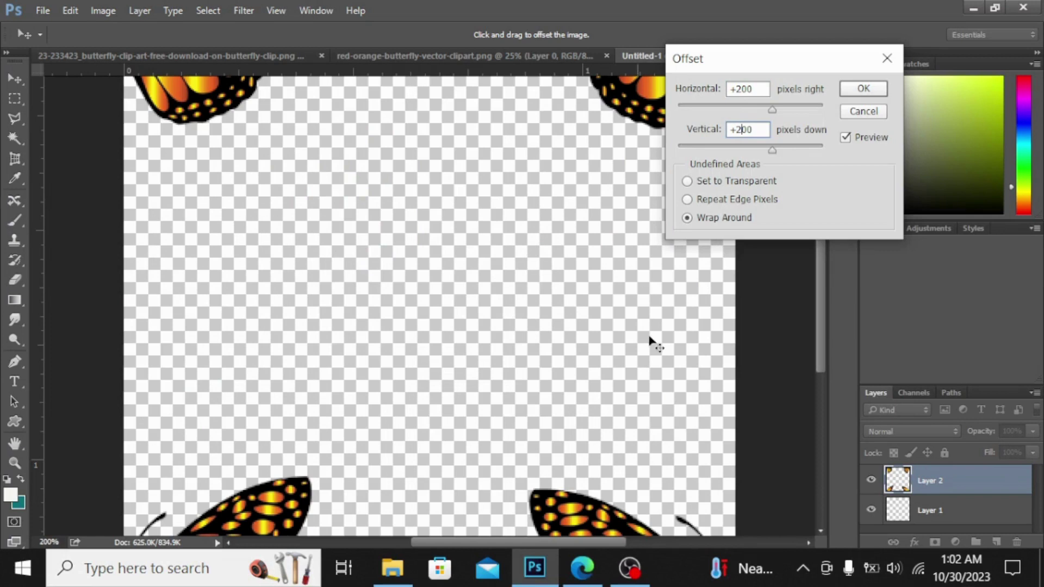
{"action": "left_click", "coordinate": [863, 88]}
{"action": "key", "text": "ctrl+minus"}
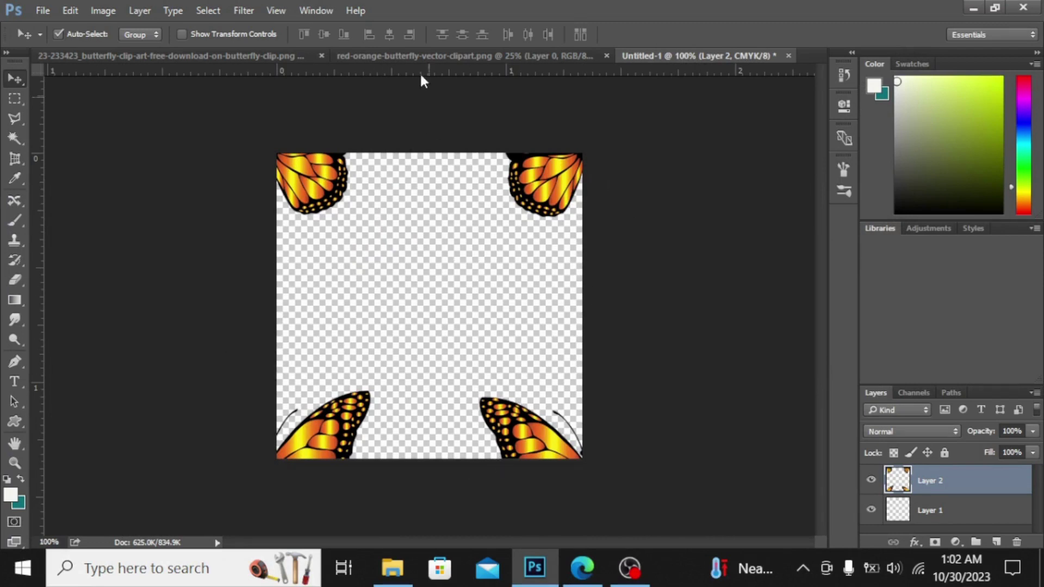
Copy the red-orange side-view butterfly from its own image into the Untitled-1 document.
{"action": "left_click", "coordinate": [383, 54]}
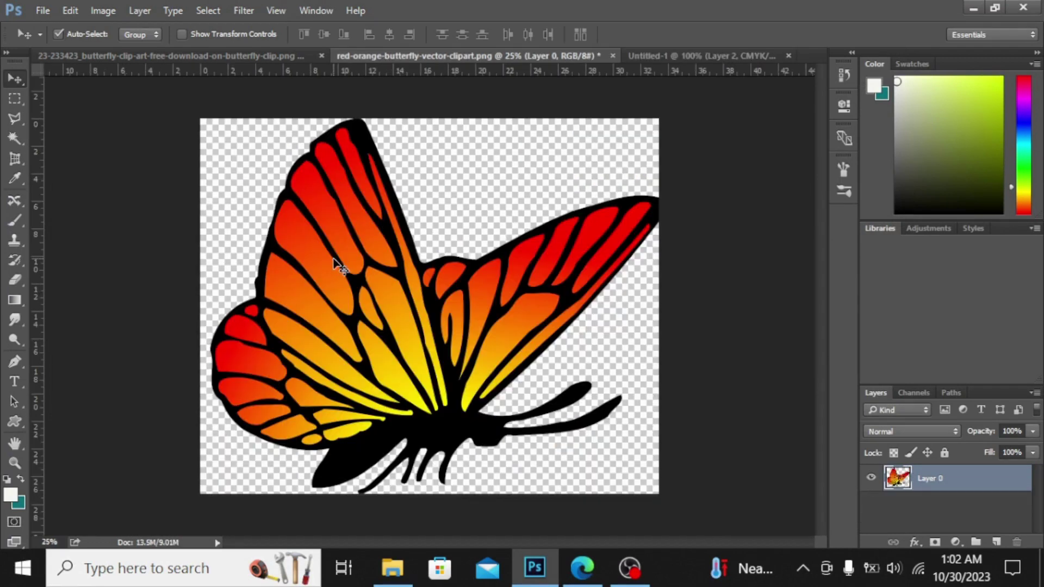
{"action": "left_click_drag", "start_coordinate": [383, 249], "coordinate": [411, 320]}
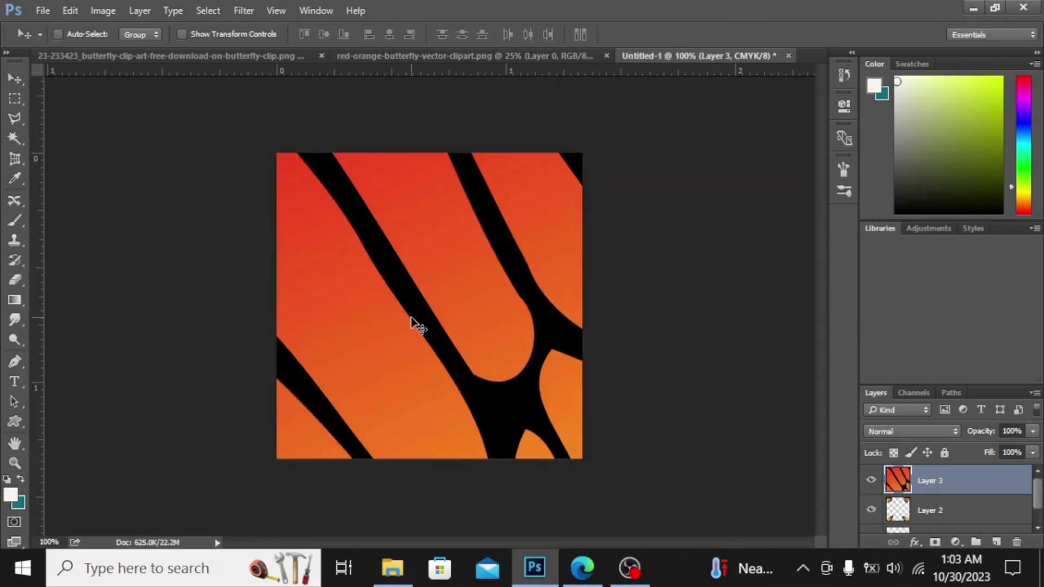
Scale the pasted red-orange butterfly down to about 15% width and 16% height with Free Transform and apply it.
{"action": "key", "text": "ctrl+t"}
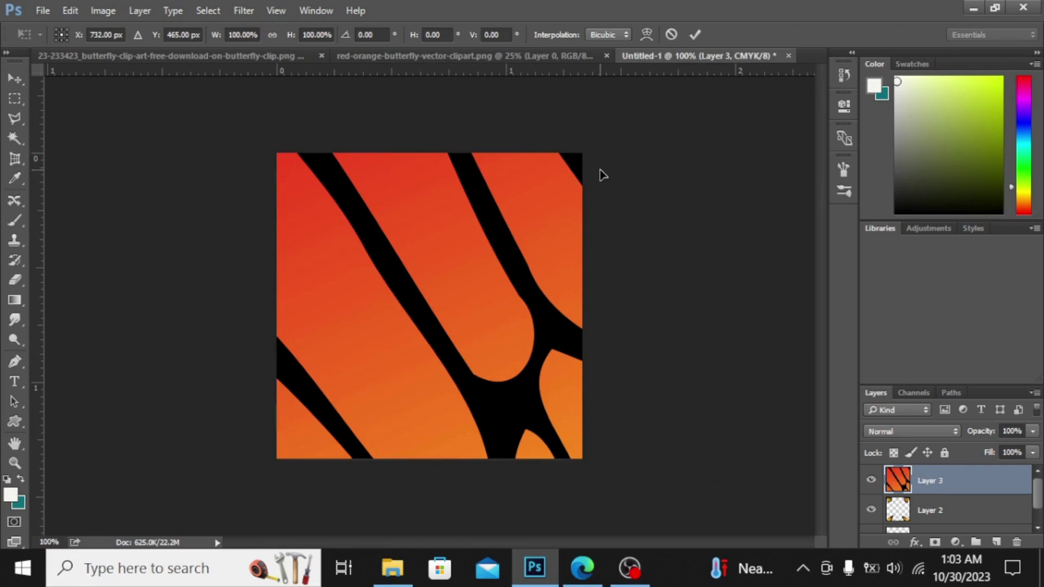
{"action": "key", "text": "ctrl+minus"}
{"action": "key", "text": "ctrl+minus"}
{"action": "key", "text": "ctrl+minus"}
{"action": "key", "text": "ctrl+minus"}
{"action": "key", "text": "ctrl+minus"}
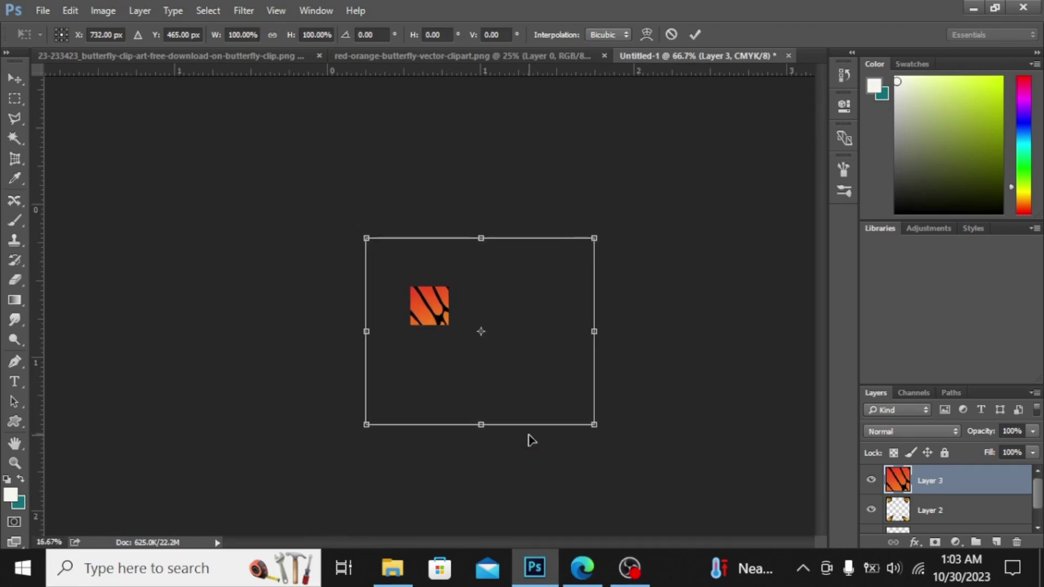
{"action": "key", "text": "ctrl+minus"}
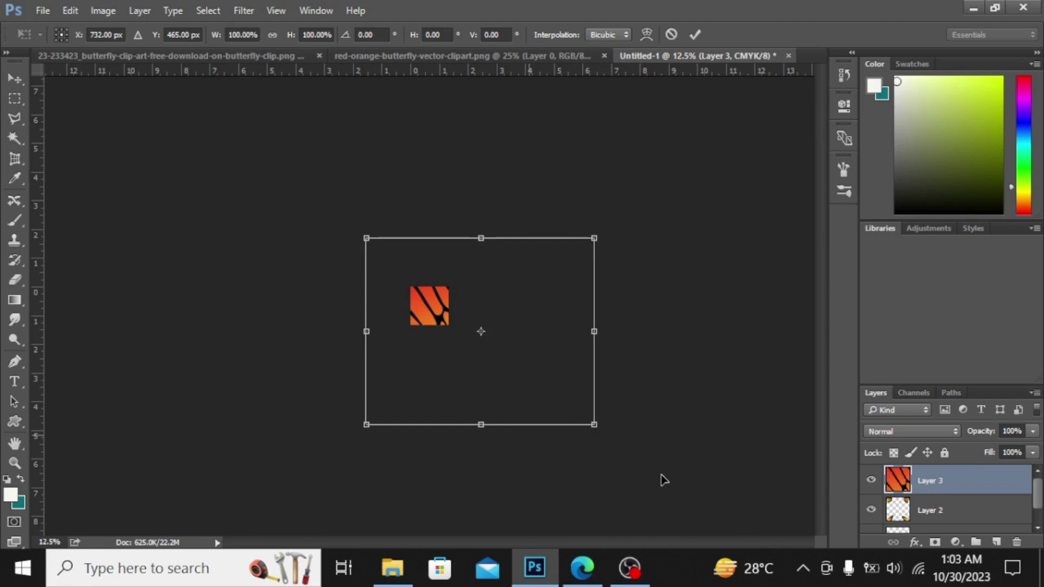
{"action": "key", "text": "ctrl+z"}
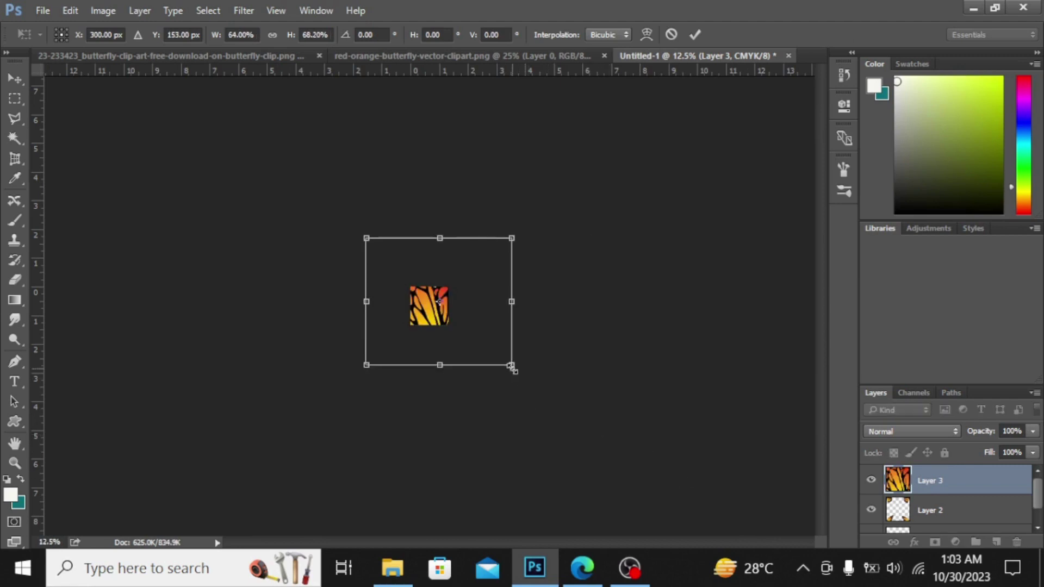
{"action": "left_click_drag", "start_coordinate": [511, 365], "coordinate": [457, 316]}
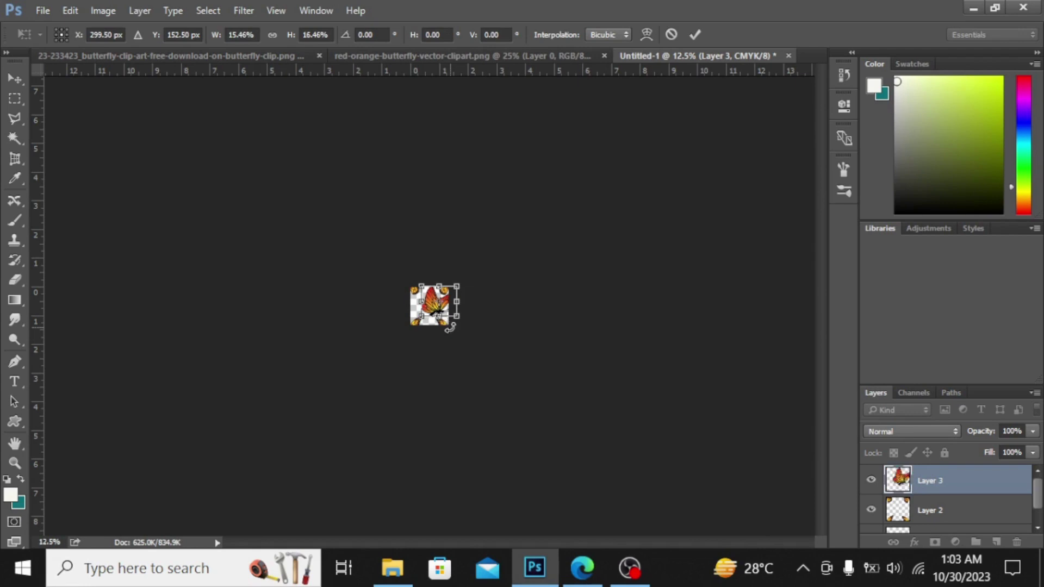
{"action": "key", "text": "Return"}
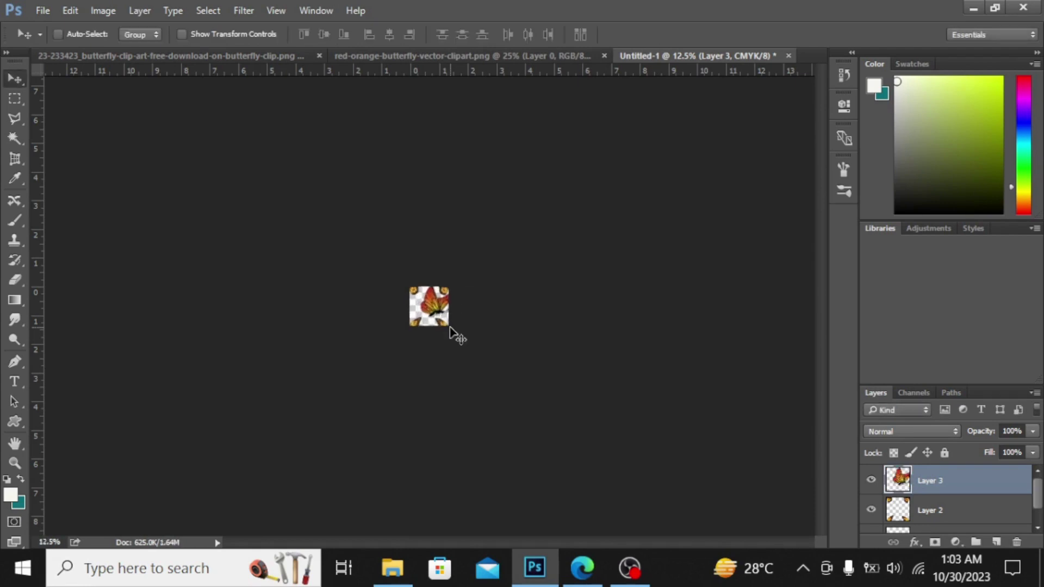
Shrink the red-orange butterfly further to about 44%, center it on the canvas, and apply the transform.
{"action": "key", "text": "ctrl+plus"}
{"action": "key", "text": "ctrl+plus"}
{"action": "key", "text": "ctrl+plus"}
{"action": "key", "text": "ctrl+plus"}
{"action": "key", "text": "ctrl+plus"}
{"action": "key", "text": "ctrl+plus"}
{"action": "key", "text": "ctrl+plus"}
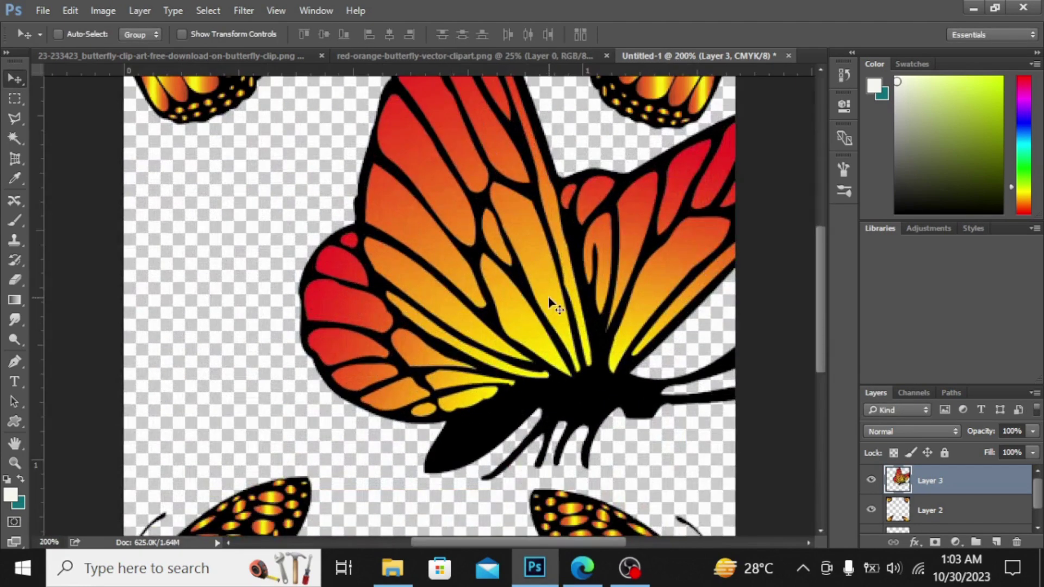
{"action": "key", "text": "ctrl+minus"}
{"action": "left_click_drag", "start_coordinate": [482, 289], "coordinate": [426, 299]}
{"action": "key", "text": "ctrl+t"}
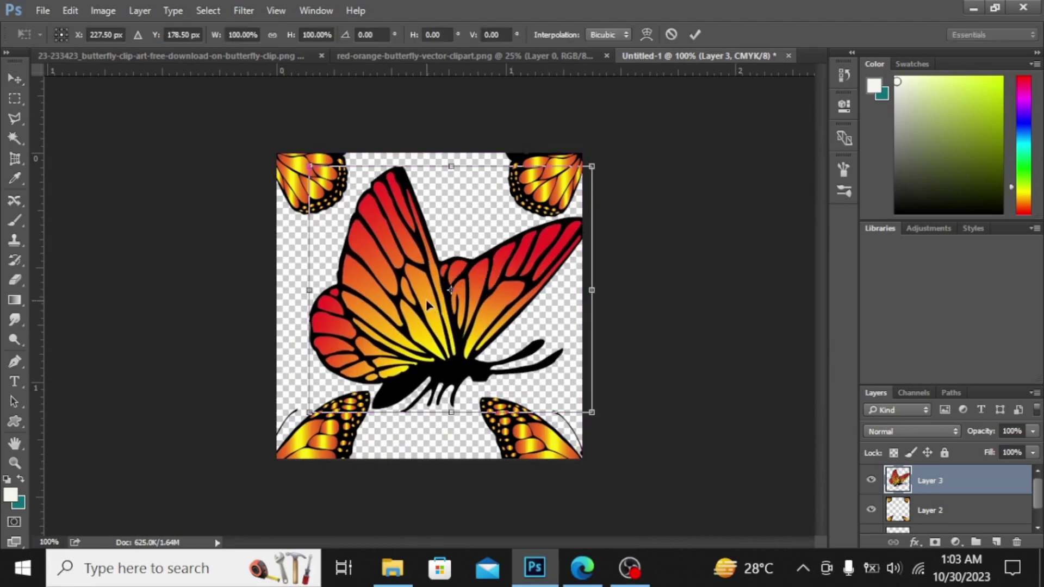
{"action": "left_click_drag", "start_coordinate": [592, 166], "coordinate": [500, 242]}
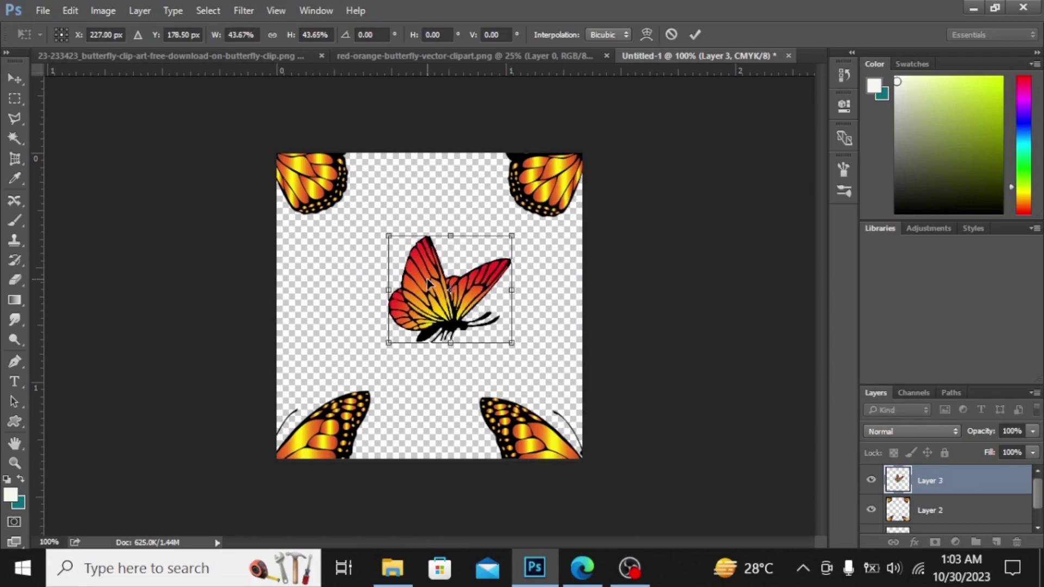
{"action": "left_click_drag", "start_coordinate": [429, 282], "coordinate": [409, 297]}
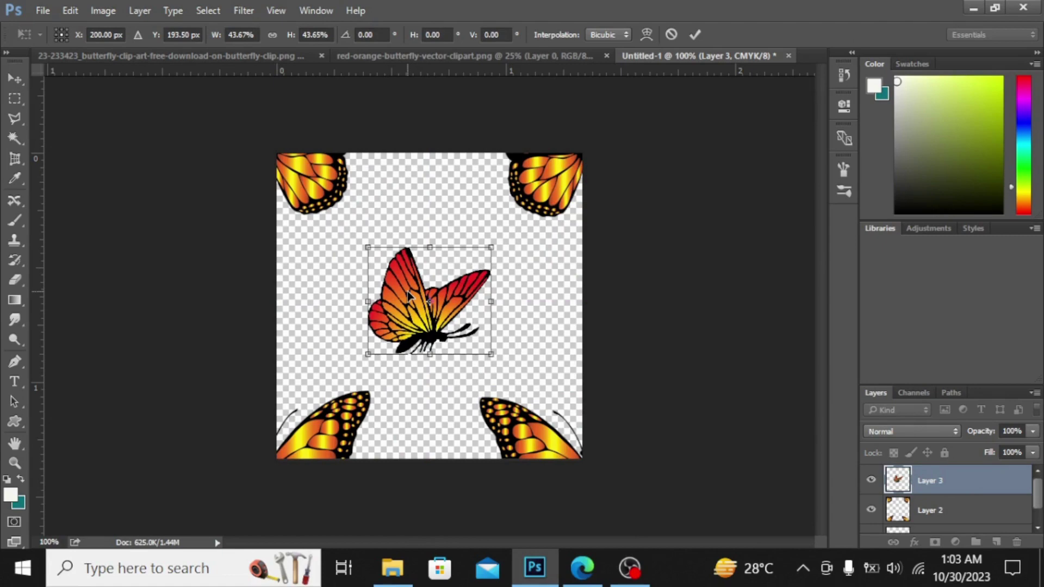
{"action": "key", "text": "Return"}
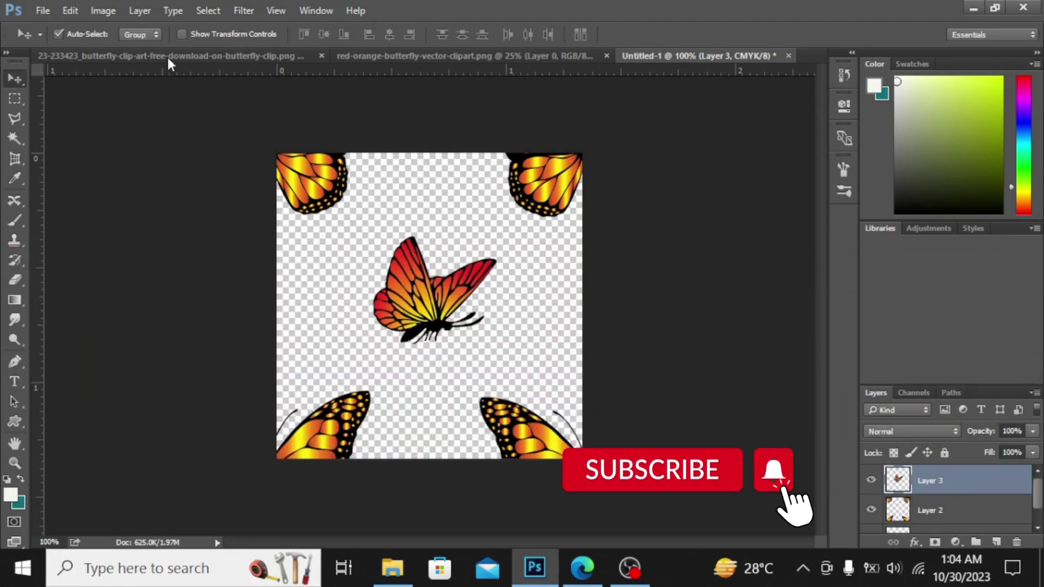
Copy the orange-and-yellow open-winged butterfly from its own image into the Untitled-1 document.
{"action": "left_click", "coordinate": [185, 55]}
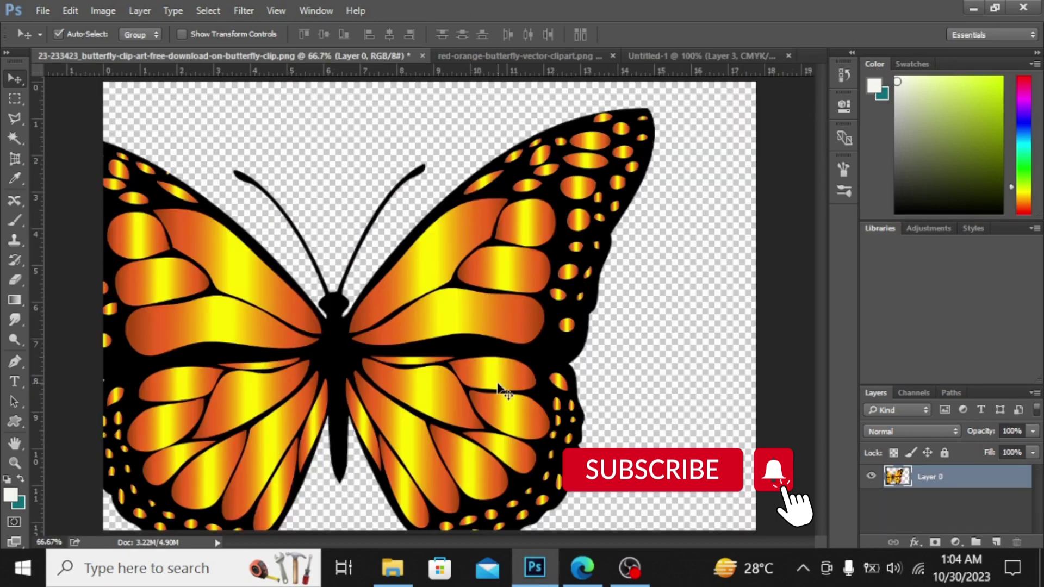
{"action": "left_click_drag", "start_coordinate": [501, 396], "coordinate": [723, 90]}
{"action": "left_click_drag", "start_coordinate": [709, 79], "coordinate": [517, 350]}
Scale the newly pasted open-winged butterfly down with Free Transform until it is smaller than the canvas, and apply it.
{"action": "key", "text": "ctrl+t"}
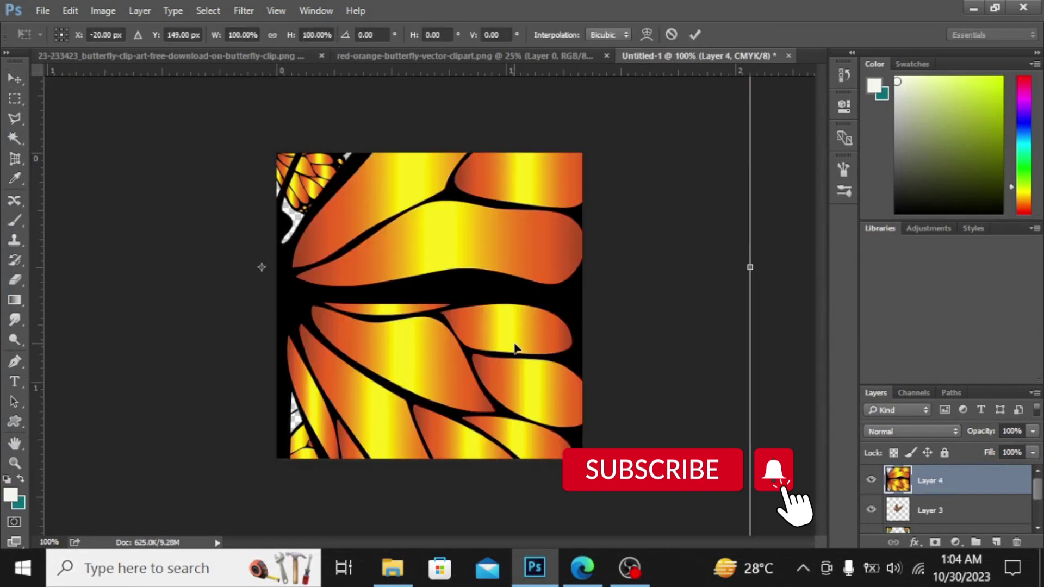
{"action": "key", "text": "ctrl+minus"}
{"action": "key", "text": "ctrl+minus"}
{"action": "key", "text": "ctrl+minus"}
{"action": "key", "text": "ctrl+minus"}
{"action": "key", "text": "ctrl+minus"}
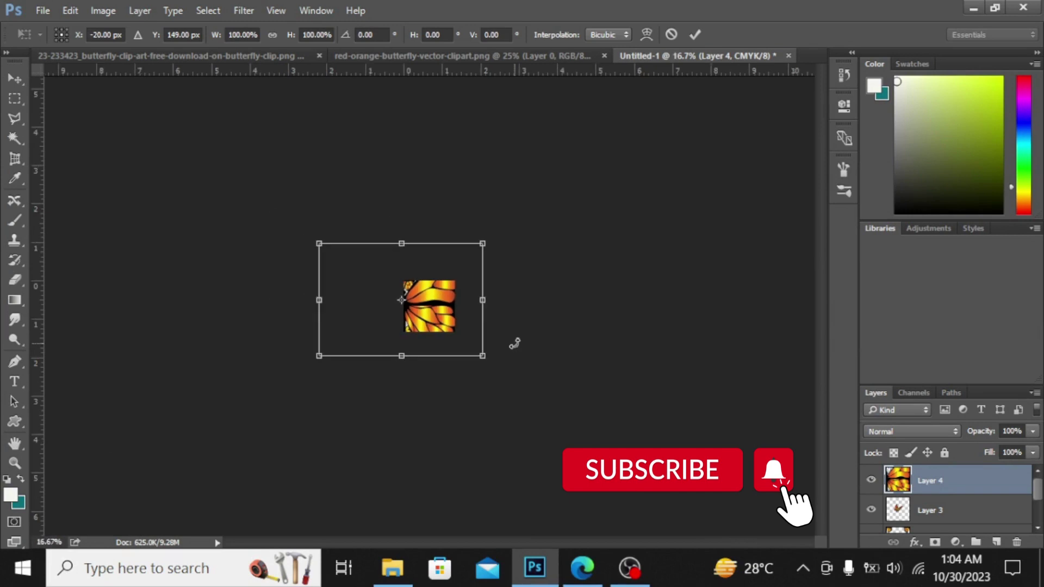
{"action": "left_click_drag", "start_coordinate": [485, 357], "coordinate": [426, 317]}
{"action": "key", "text": "Return"}
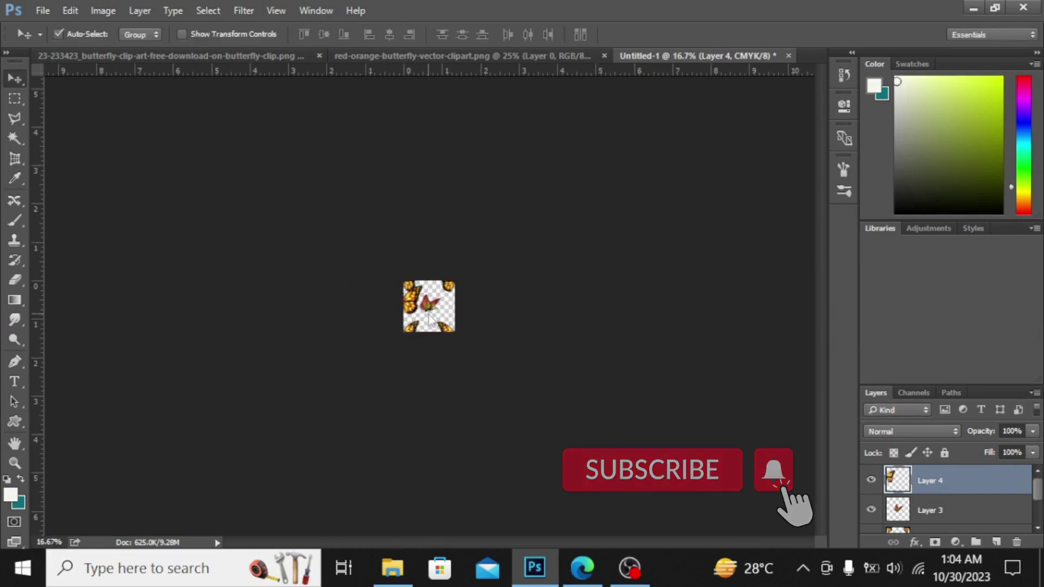
Shrink the open-winged butterfly to a small accent and place it beneath the canvas's upper-right corner butterfly, applying the transform.
{"action": "key", "text": "ctrl+plus"}
{"action": "key", "text": "ctrl+plus"}
{"action": "key", "text": "ctrl+plus"}
{"action": "key", "text": "ctrl+plus"}
{"action": "key", "text": "ctrl+plus"}
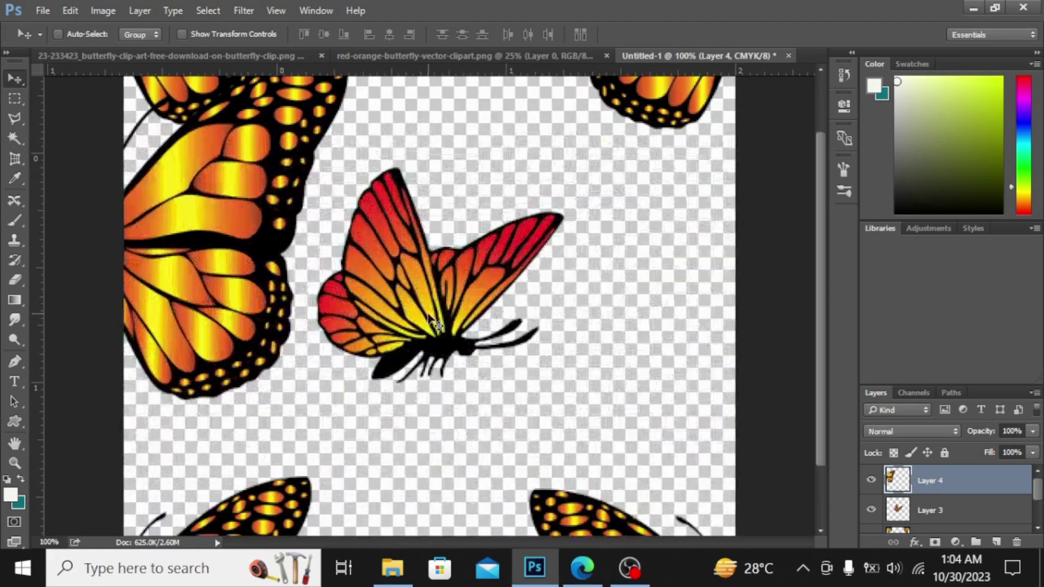
{"action": "left_click_drag", "start_coordinate": [168, 217], "coordinate": [478, 307]}
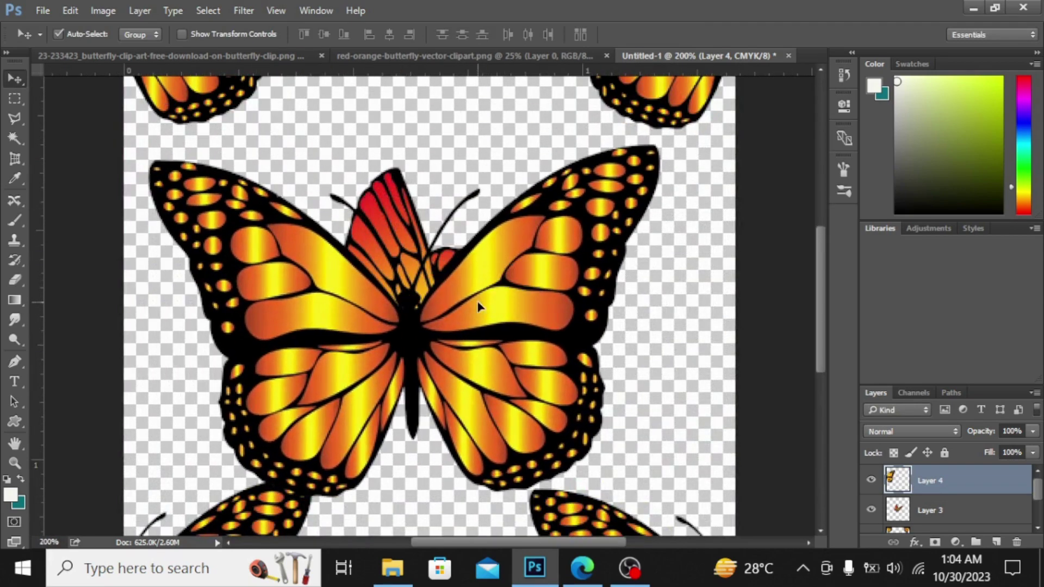
{"action": "key", "text": "ctrl+t"}
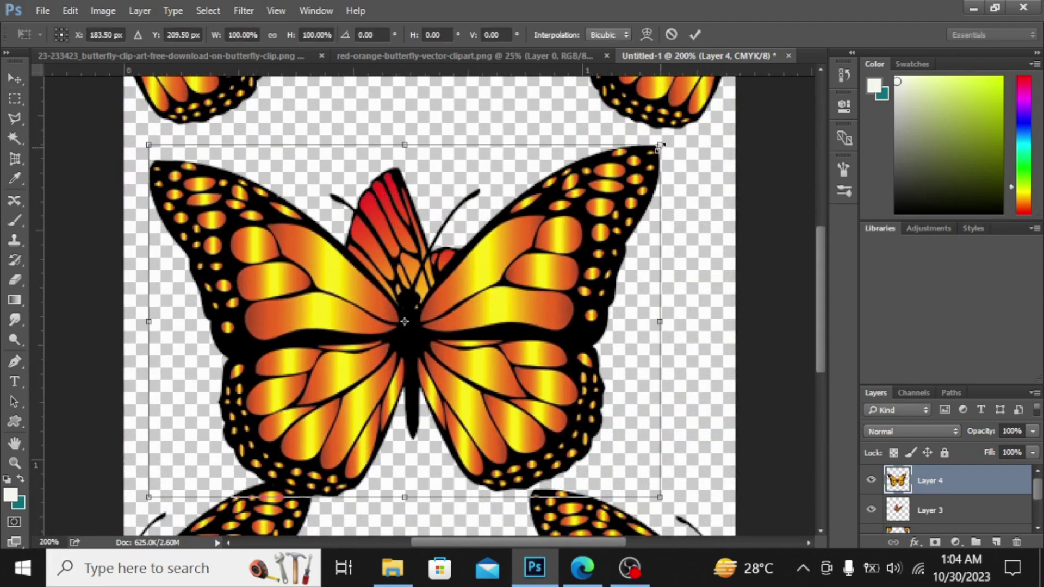
{"action": "left_click_drag", "start_coordinate": [660, 146], "coordinate": [462, 278]}
{"action": "left_click_drag", "start_coordinate": [446, 335], "coordinate": [693, 201]}
{"action": "key", "text": "Return"}
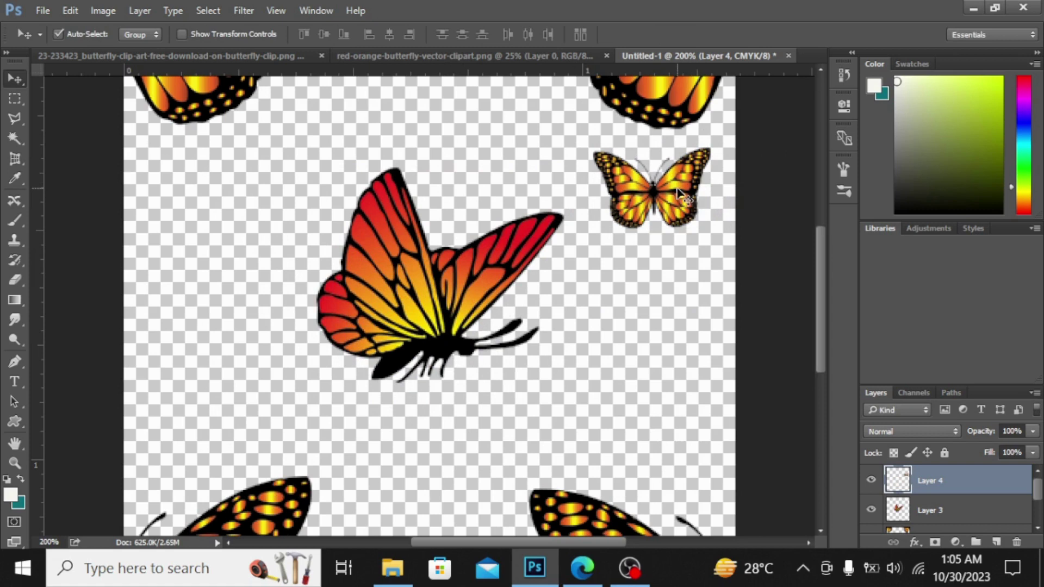
Make three copies of the small butterfly, arranging two butterflies along the canvas's right side and one each above and below the central butterfly.
{"action": "left_click_drag", "start_coordinate": [680, 195], "coordinate": [680, 451]}
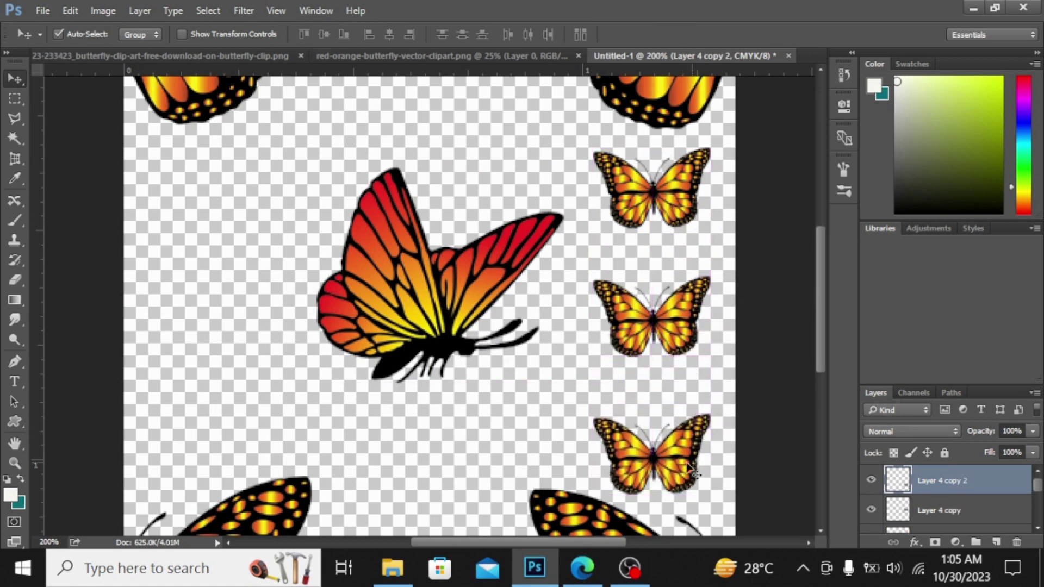
{"action": "left_click_drag", "start_coordinate": [675, 462], "coordinate": [448, 119]}
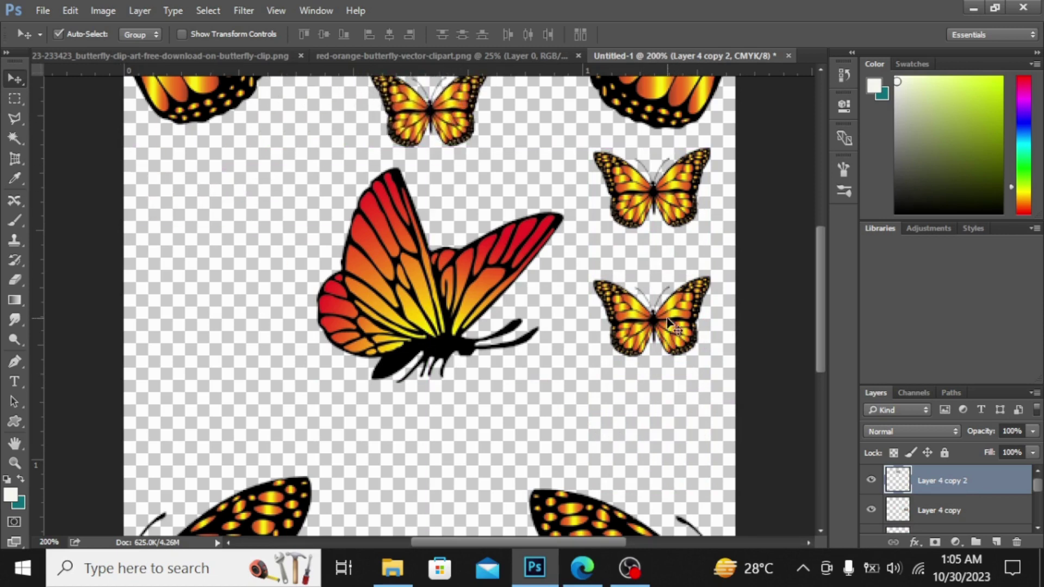
{"action": "left_click_drag", "start_coordinate": [660, 326], "coordinate": [674, 392]}
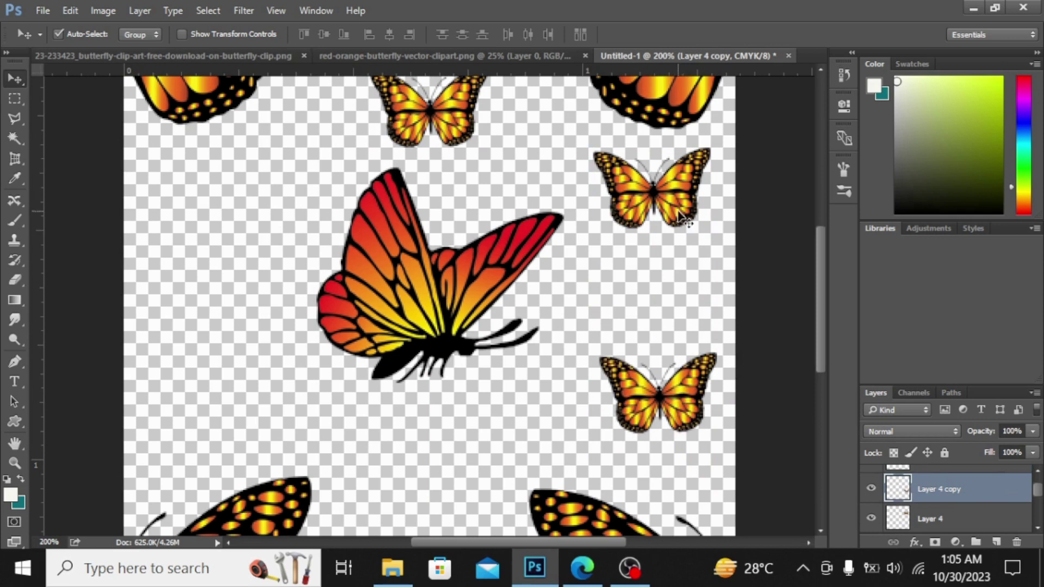
{"action": "left_click_drag", "start_coordinate": [683, 218], "coordinate": [677, 249]}
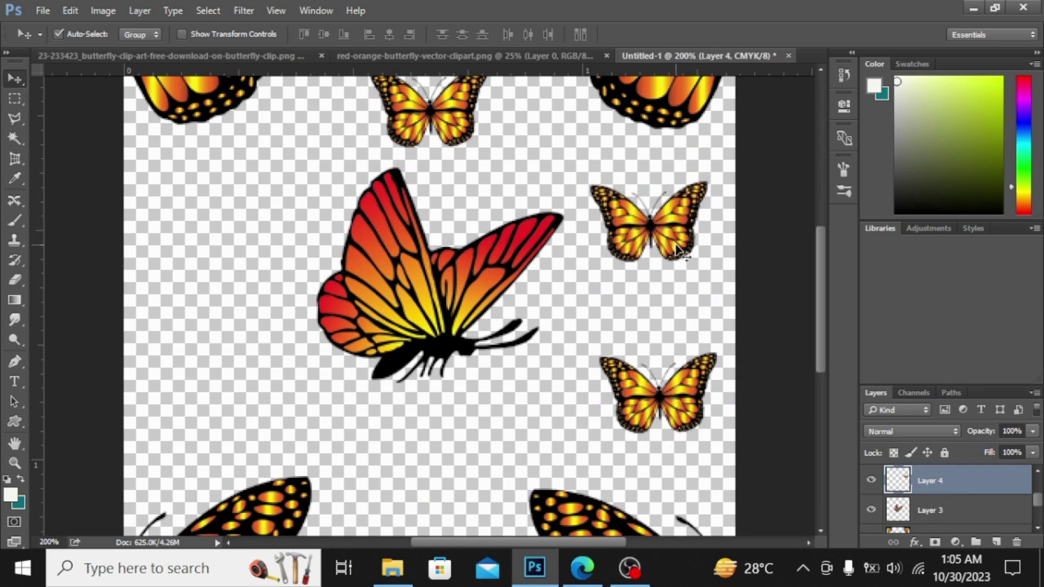
{"action": "left_click_drag", "start_coordinate": [693, 400], "coordinate": [690, 399]}
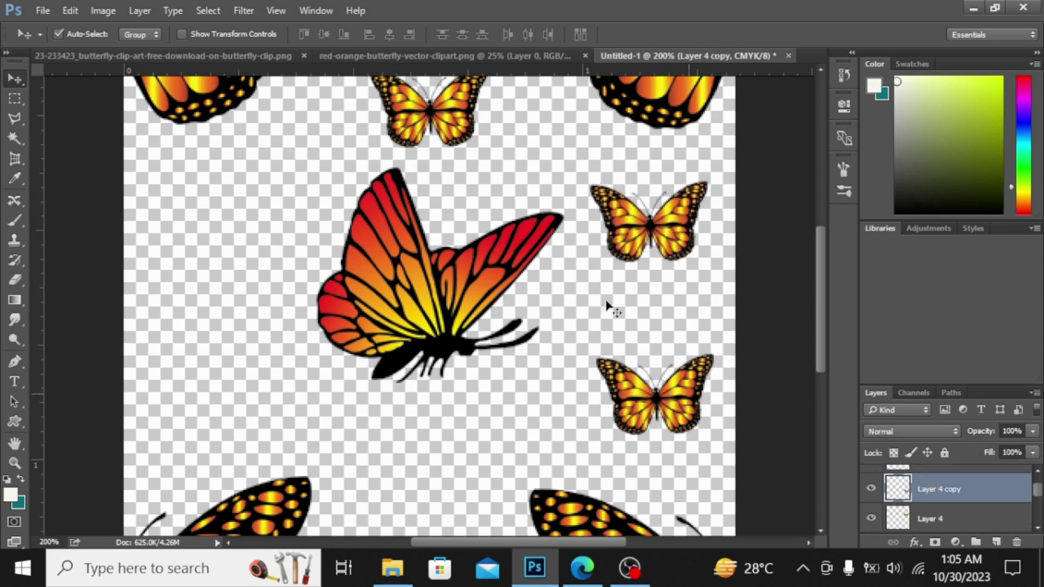
{"action": "left_click_drag", "start_coordinate": [625, 228], "coordinate": [409, 490]}
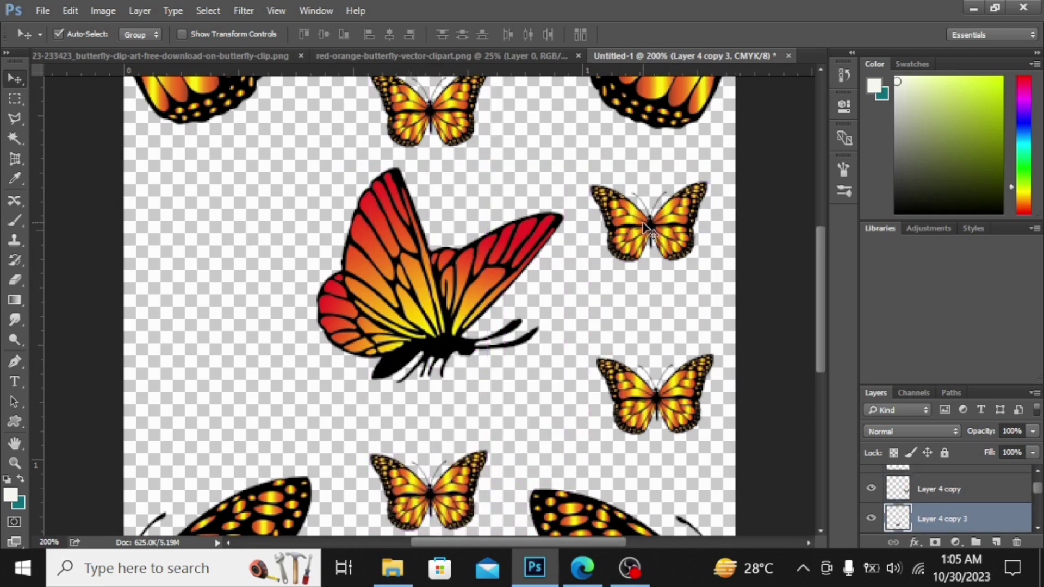
Fill Layer 1 with a yellow sampled from the central butterfly's wing to make a solid background.
{"action": "scroll", "coordinate": [1039, 525], "scroll_direction": "down", "scroll_amount": 4}
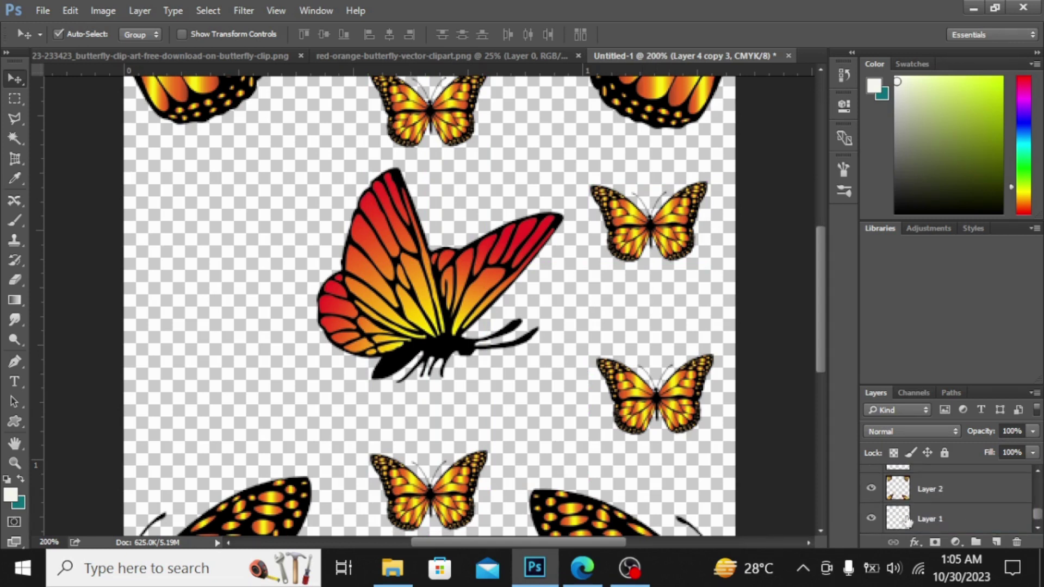
{"action": "left_click", "coordinate": [907, 521]}
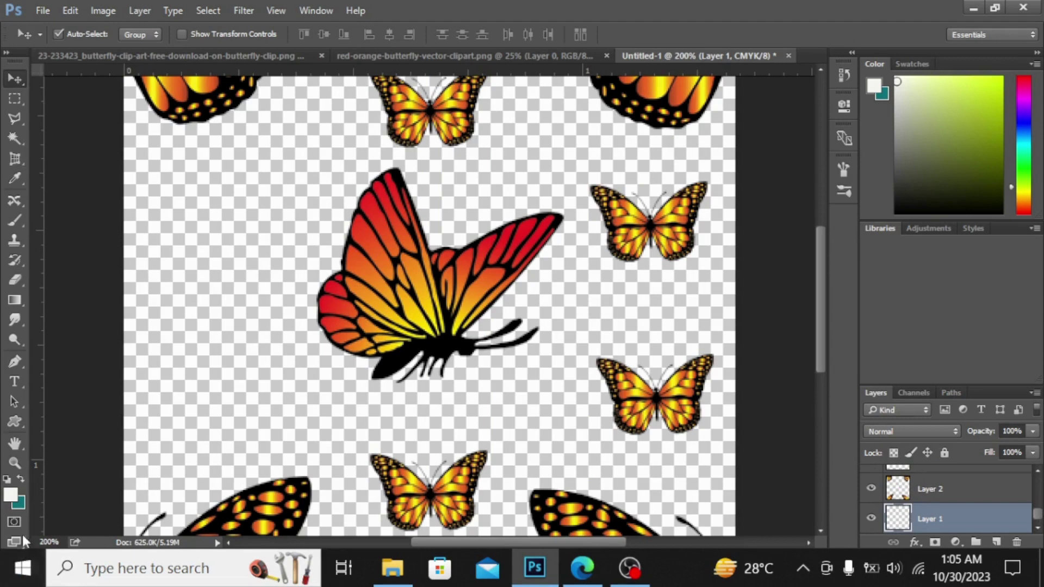
{"action": "left_click", "coordinate": [14, 178]}
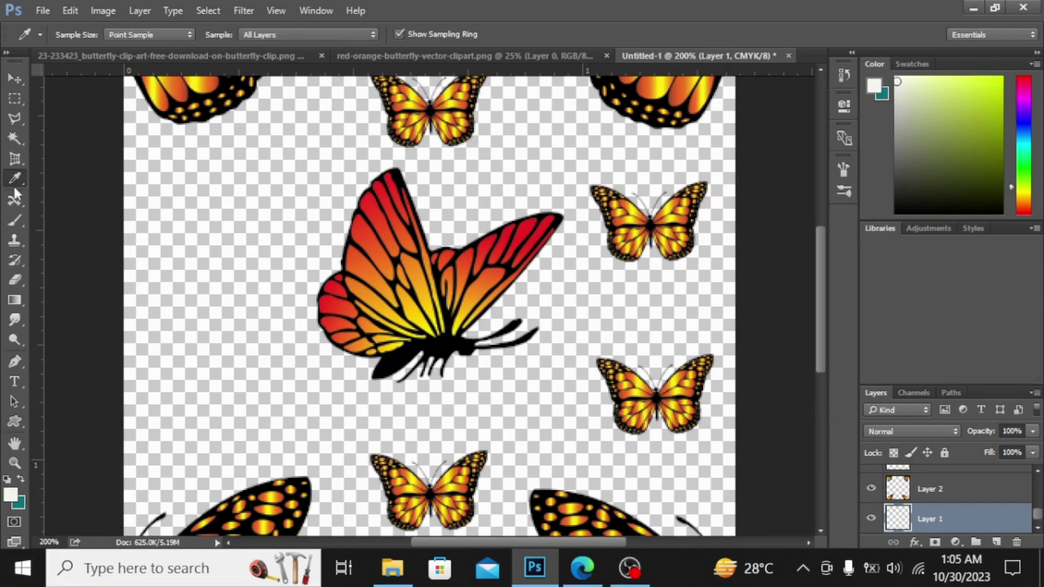
{"action": "left_click", "coordinate": [420, 310]}
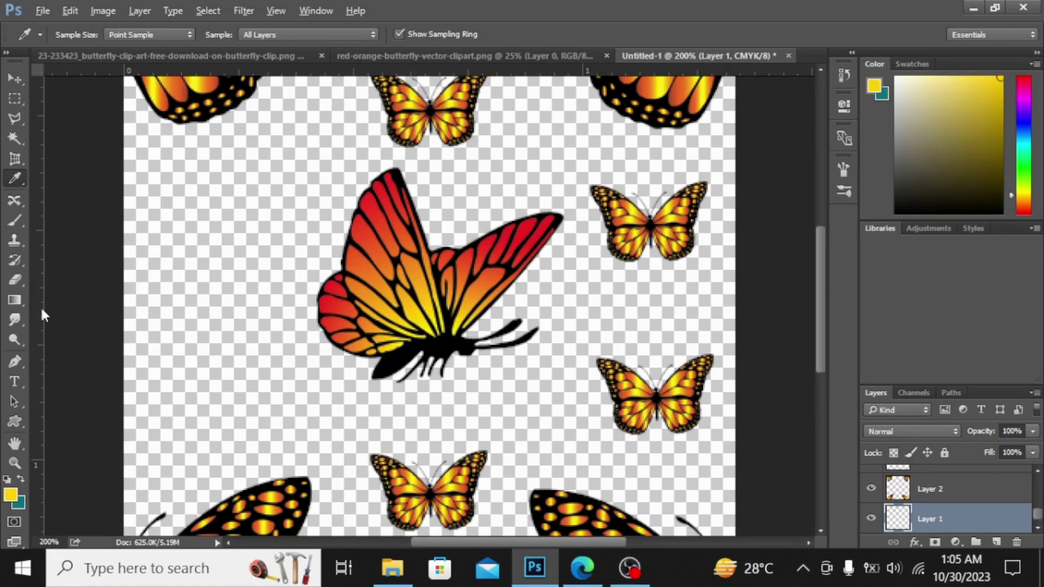
{"action": "key", "text": "alt+BackSpace"}
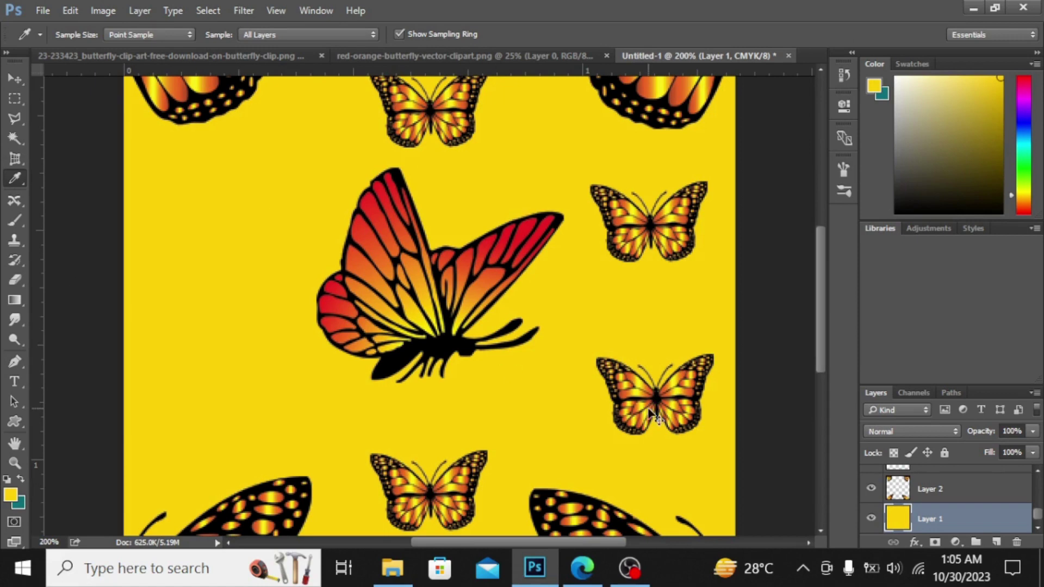
Move the small butterfly above the central one slightly up and left, and the one below it slightly down and left.
{"action": "key", "text": "ctrl+minus"}
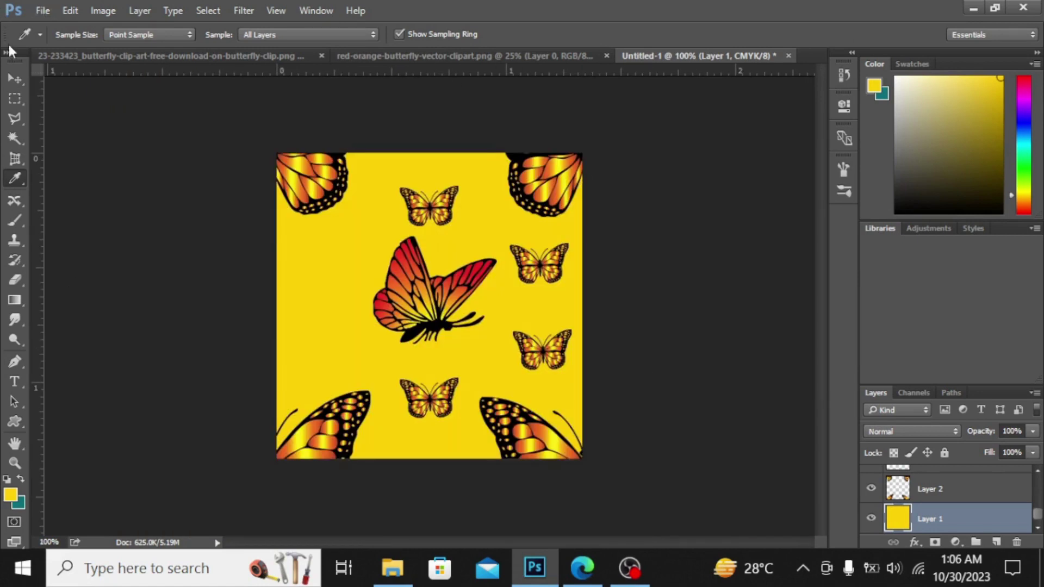
{"action": "left_click", "coordinate": [15, 78]}
{"action": "mouse_move", "coordinate": [435, 205]}
{"action": "left_mouse_down"}
{"action": "mouse_move", "coordinate": [433, 183]}
{"action": "mouse_move", "coordinate": [423, 191]}
{"action": "left_mouse_up"}
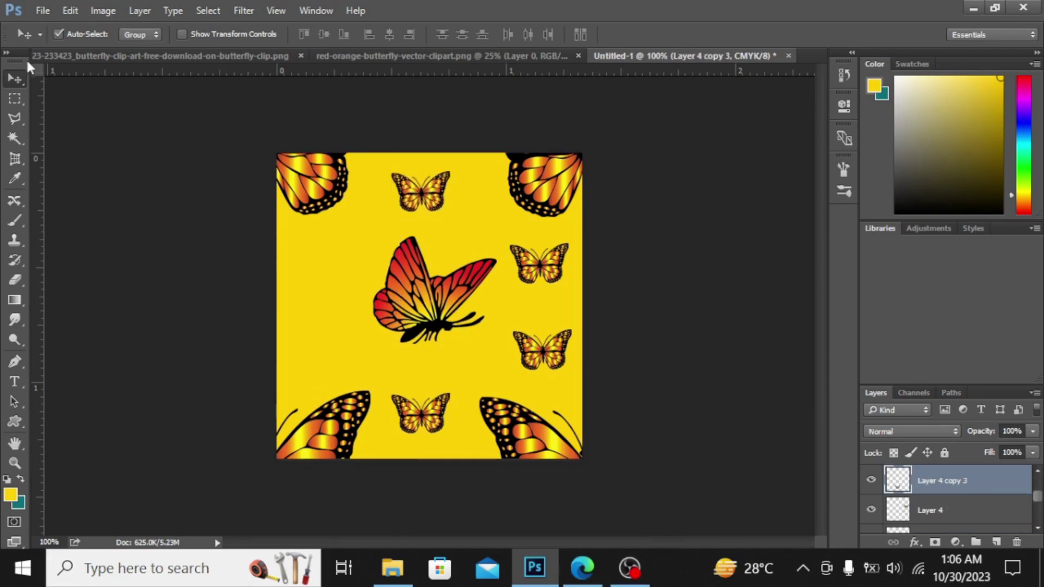
Define the finished yellow butterfly tile as a pattern named bb.
{"action": "left_click", "coordinate": [69, 9]}
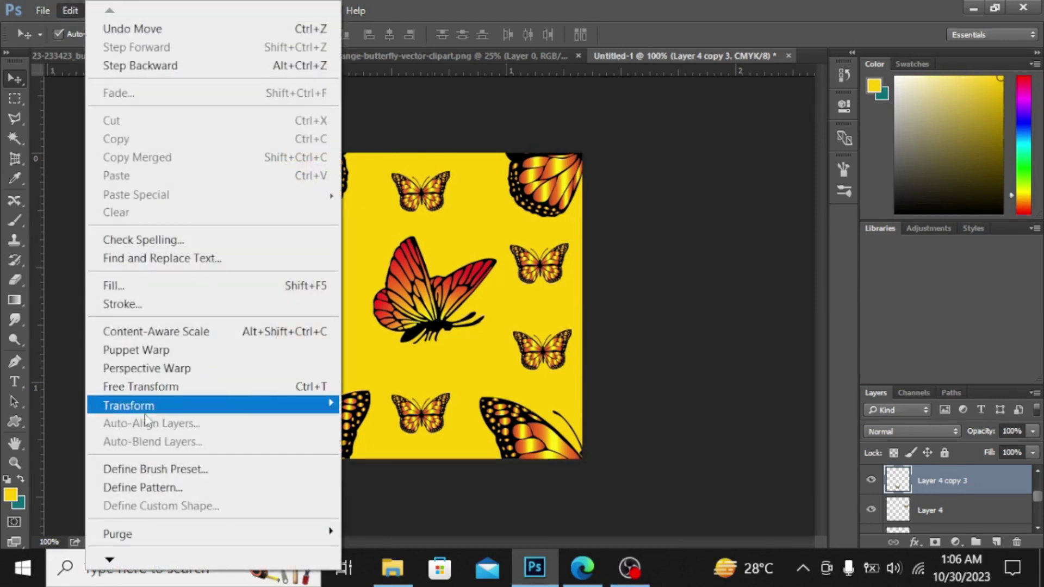
{"action": "left_click", "coordinate": [174, 488]}
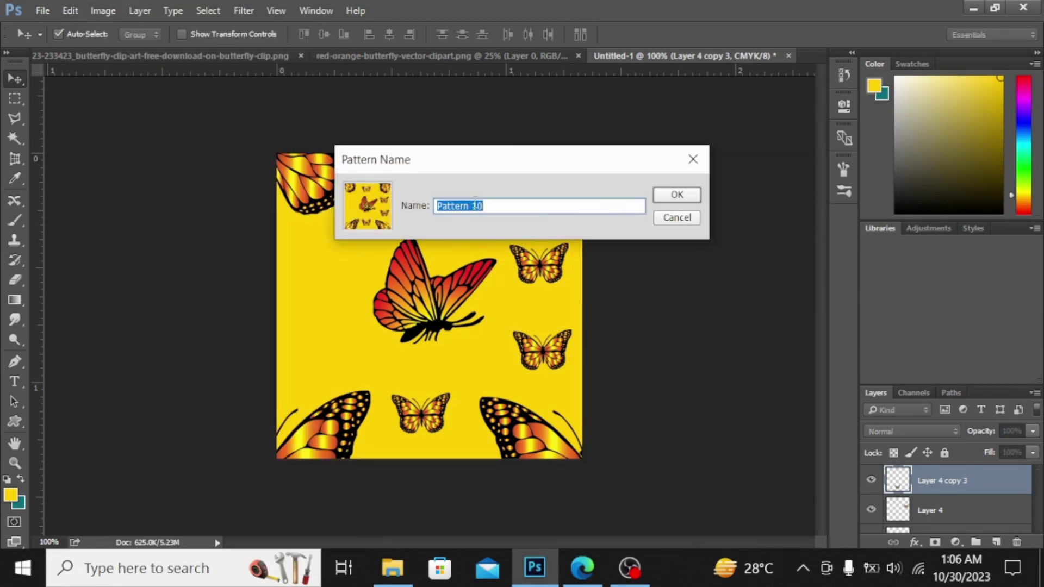
{"action": "key", "text": "BackSpace"}
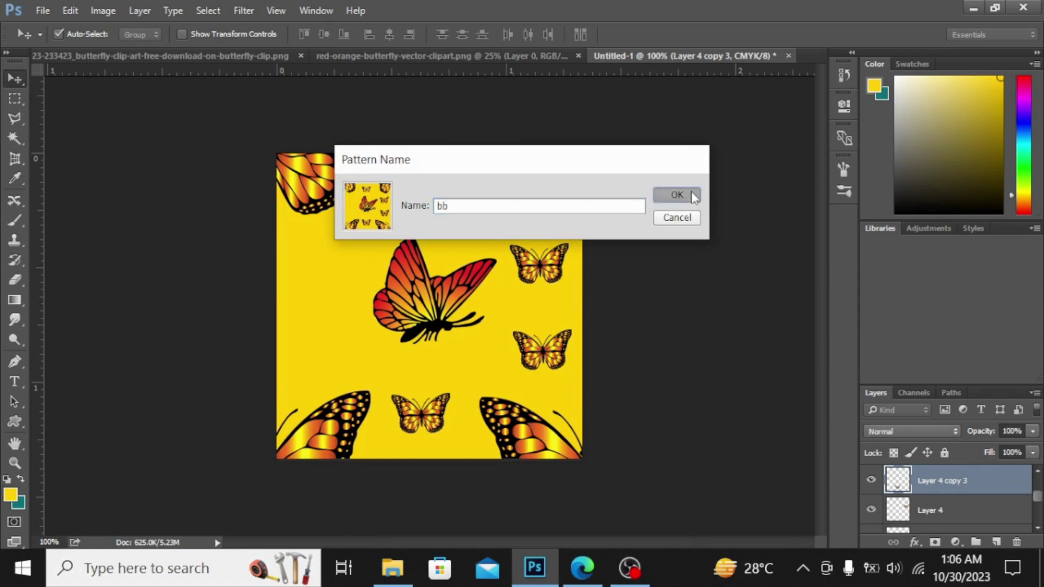
{"action": "left_click", "coordinate": [690, 191]}
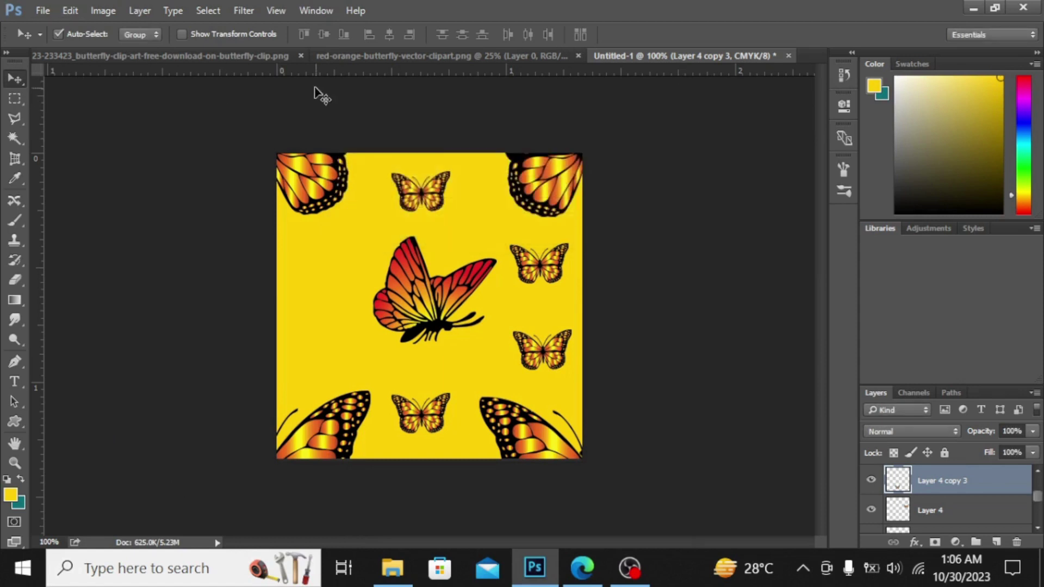
Close both butterfly clip-art source documents without saving their changes.
{"action": "left_click", "coordinate": [297, 56]}
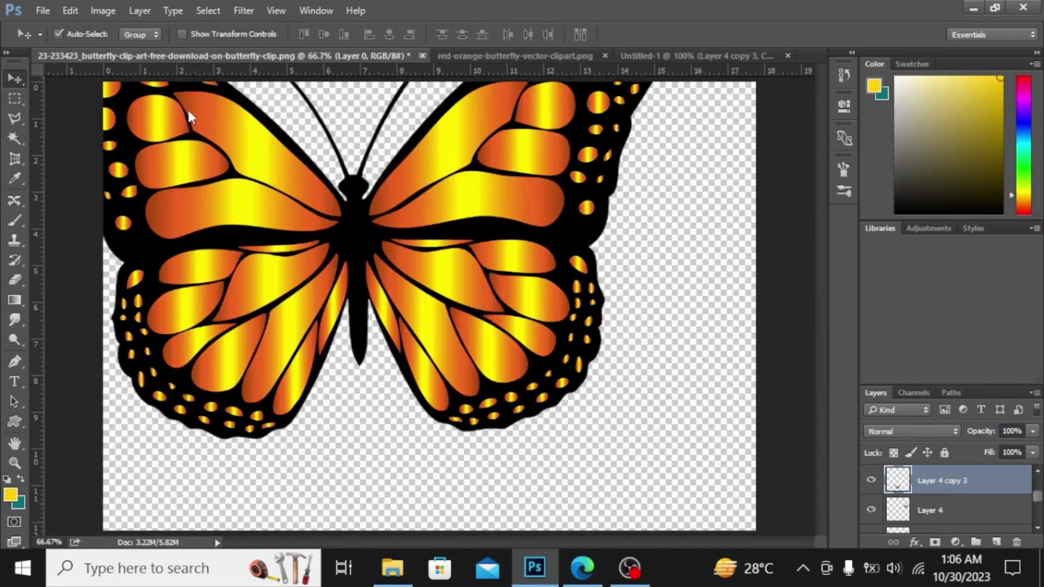
{"action": "left_click", "coordinate": [422, 56]}
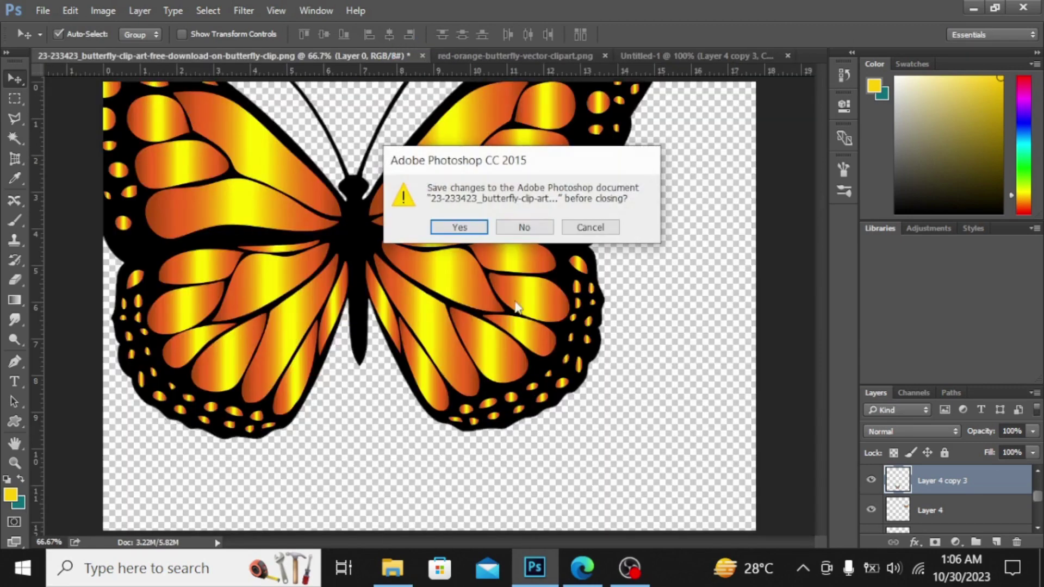
{"action": "left_click", "coordinate": [525, 227]}
{"action": "left_click", "coordinate": [313, 56]}
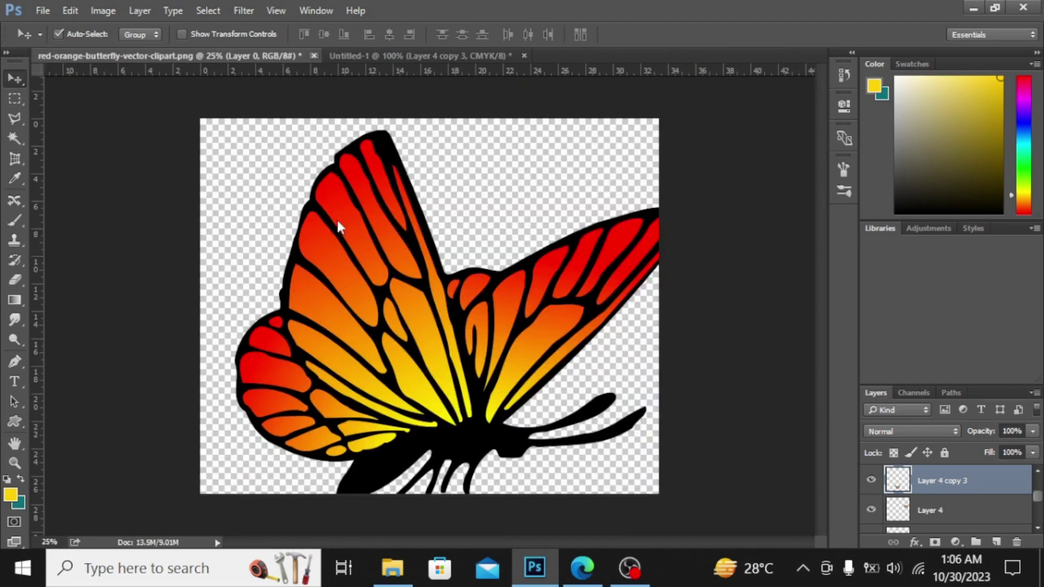
{"action": "left_click", "coordinate": [525, 228]}
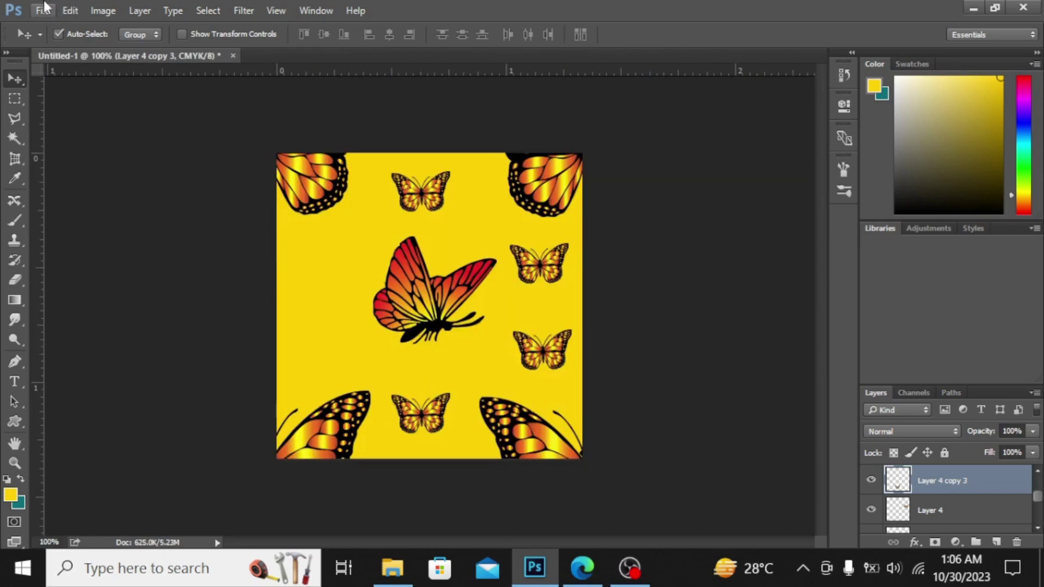
Create a new transparent 1200 x 1200 px document at 300 pixels/inch in CMYK color.
{"action": "left_click", "coordinate": [42, 10]}
{"action": "mouse_move", "coordinate": [163, 108]}
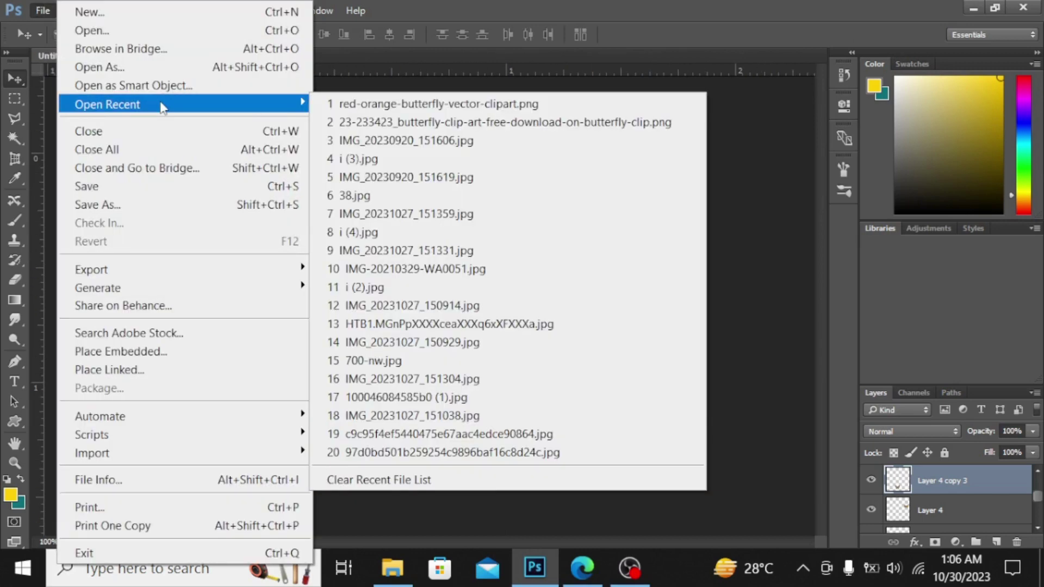
{"action": "left_click", "coordinate": [165, 11]}
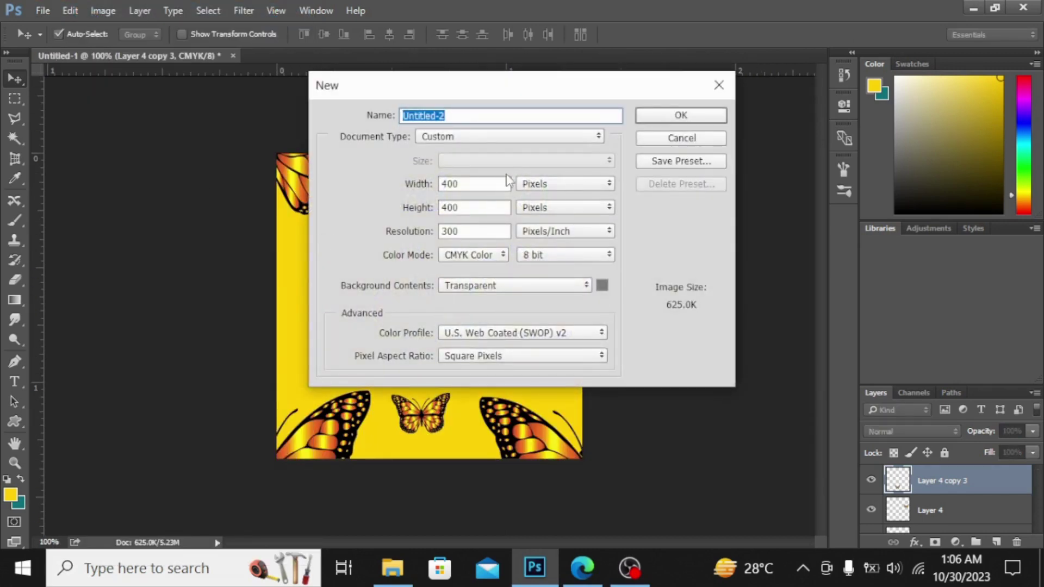
{"action": "left_click", "coordinate": [484, 185]}
{"action": "key", "text": "BackSpace"}
{"action": "key", "text": "BackSpace"}
{"action": "key", "text": "BackSpace"}
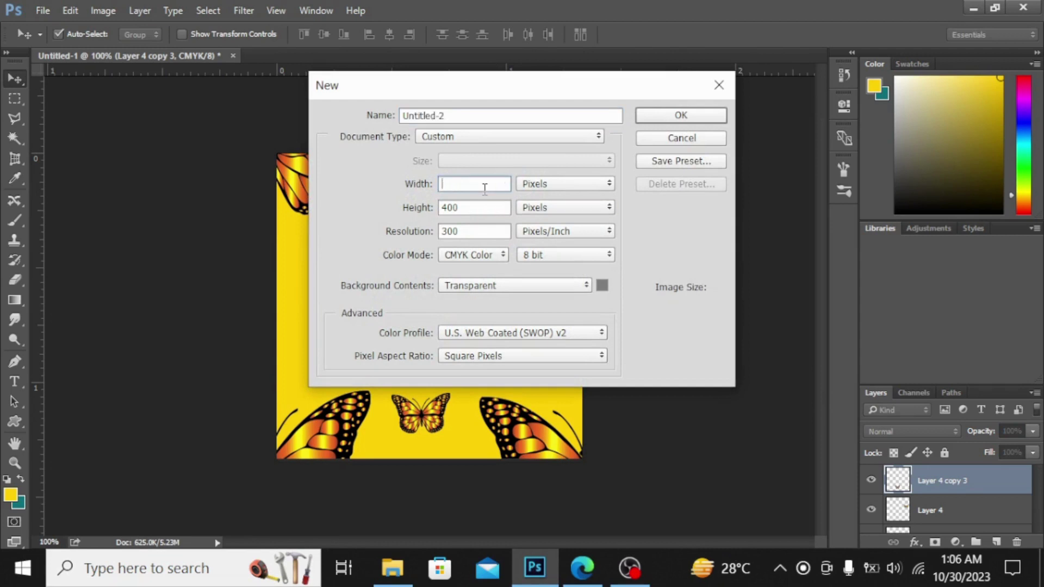
{"action": "type", "text": "1200"}
{"action": "left_click", "coordinate": [472, 210]}
{"action": "key", "text": "BackSpace"}
{"action": "key", "text": "BackSpace"}
{"action": "key", "text": "BackSpace"}
{"action": "type", "text": "1200"}
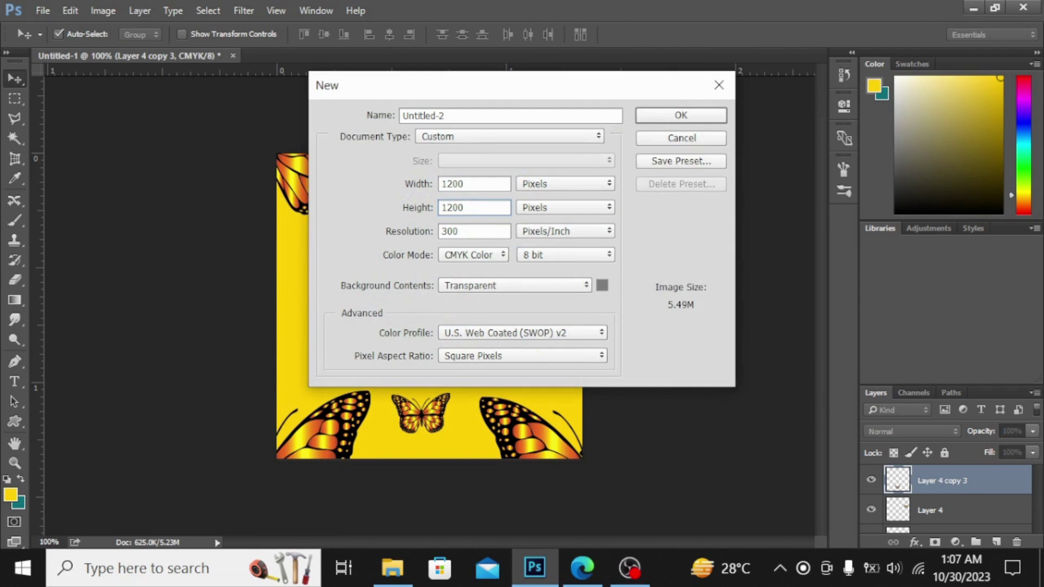
{"action": "left_click", "coordinate": [687, 116]}
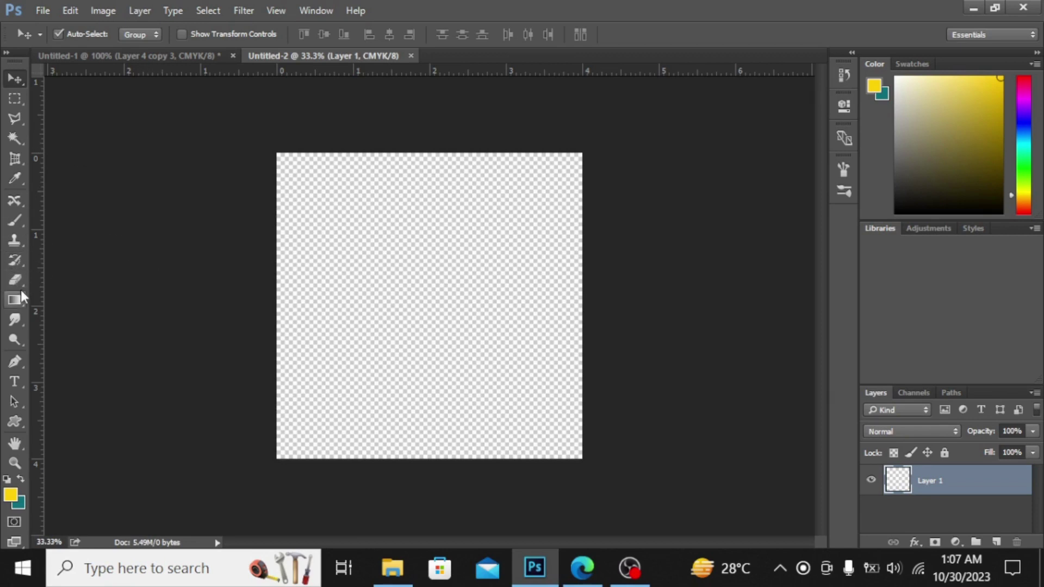
Fill the blank canvas with the new yellow butterfly pattern using the Paint Bucket tool set to Pattern.
{"action": "left_click_drag", "start_coordinate": [18, 303], "coordinate": [111, 317]}
{"action": "left_click", "coordinate": [99, 34]}
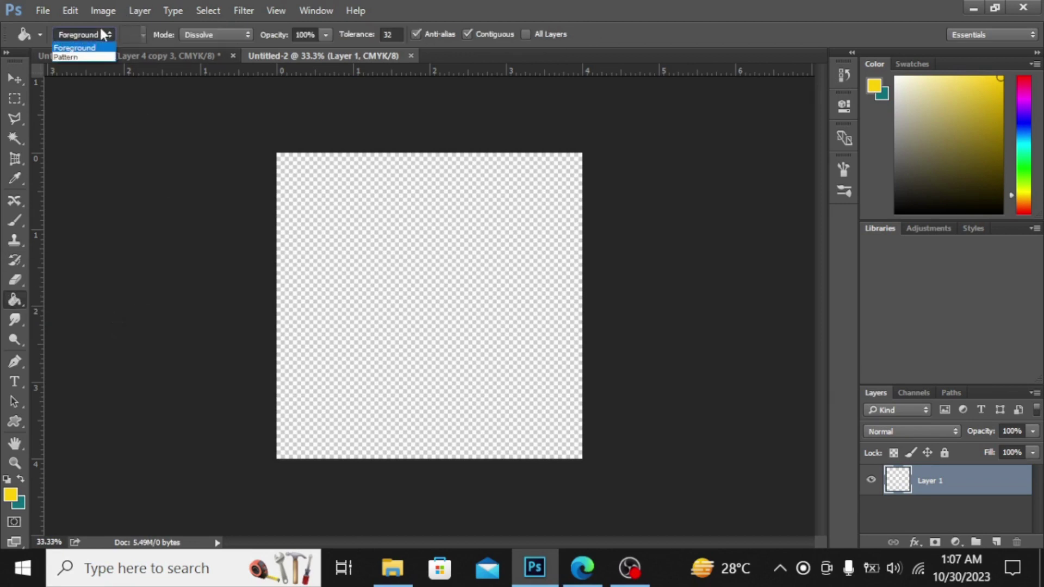
{"action": "left_click", "coordinate": [93, 56]}
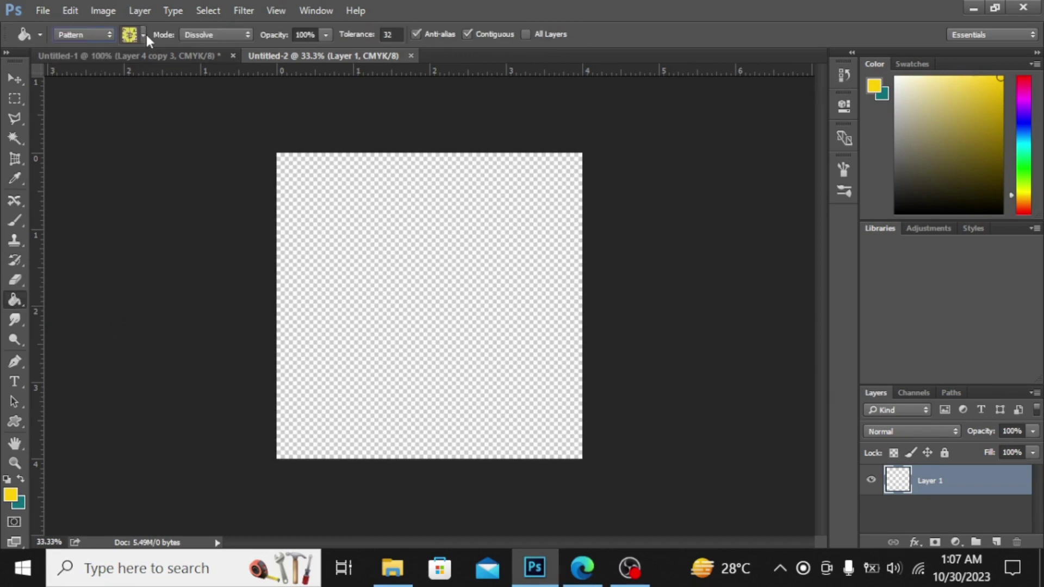
{"action": "left_click", "coordinate": [144, 35]}
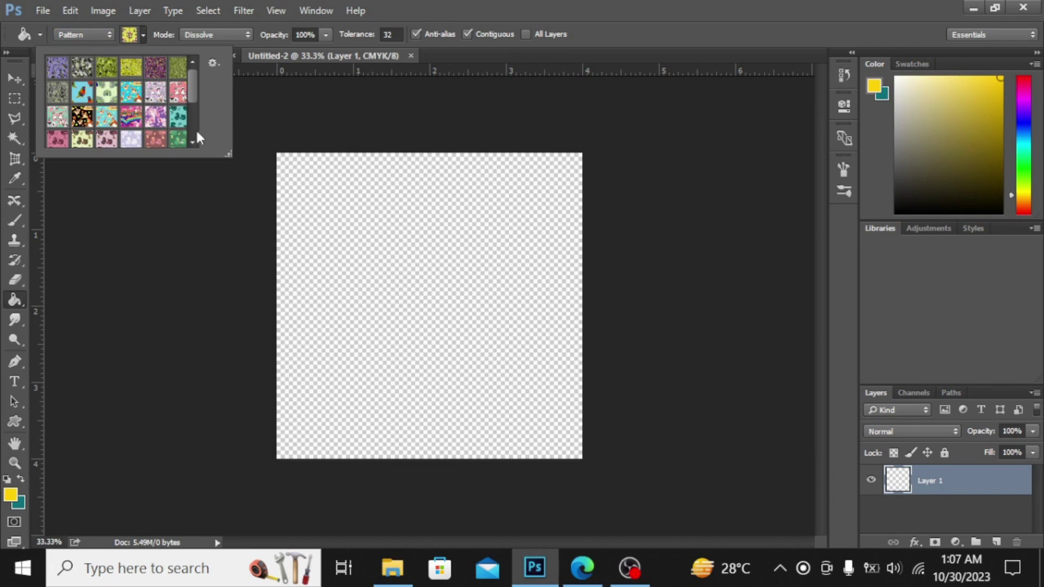
{"action": "scroll", "coordinate": [196, 131], "scroll_direction": "down", "scroll_amount": 5}
{"action": "left_click", "coordinate": [106, 137]}
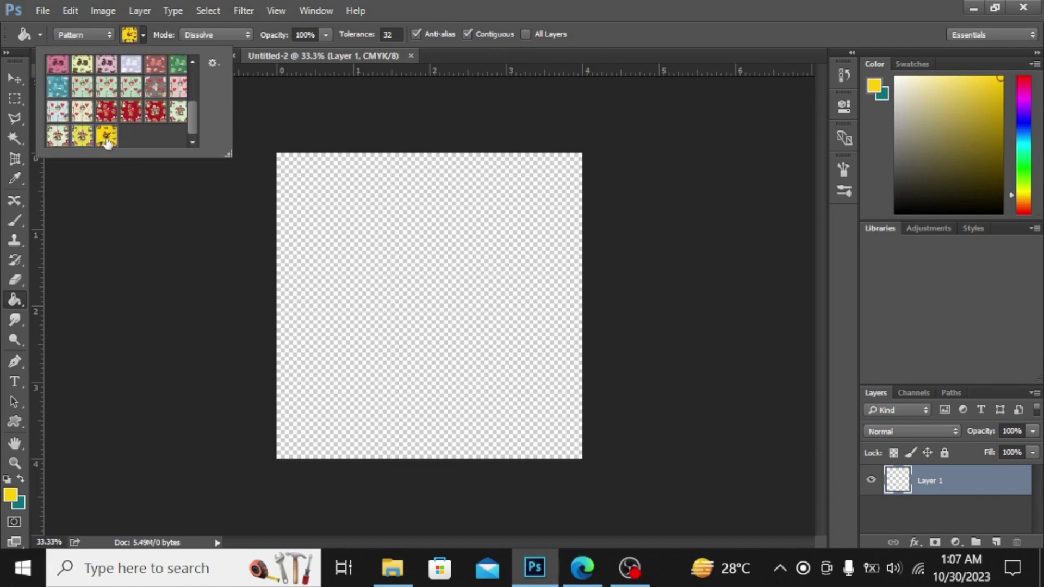
{"action": "left_click", "coordinate": [438, 276]}
{"action": "left_click", "coordinate": [438, 275]}
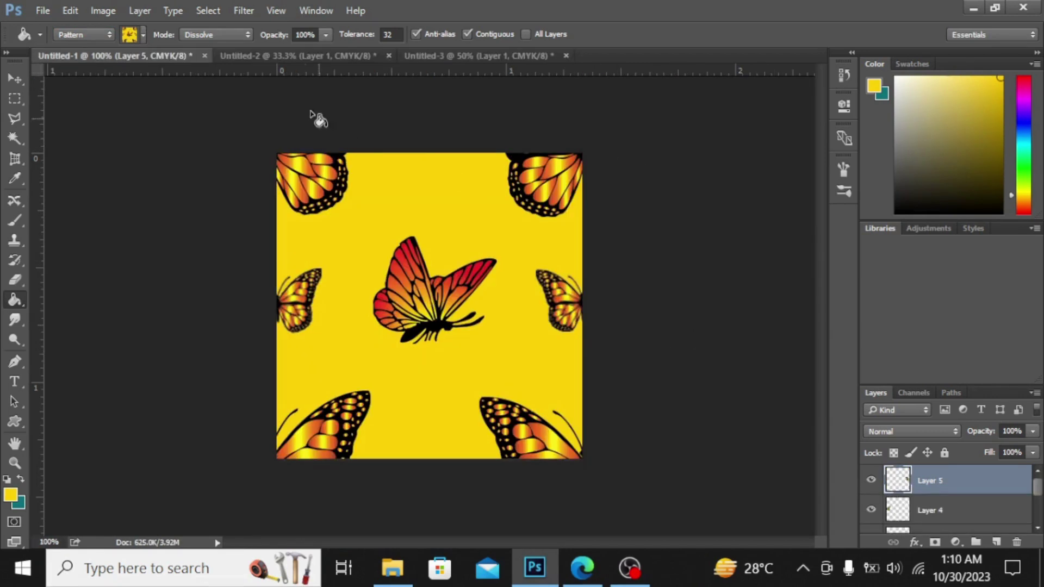
Examine the repeating butterfly pattern in the Untitled-2 document.
{"action": "left_click", "coordinate": [13, 76]}
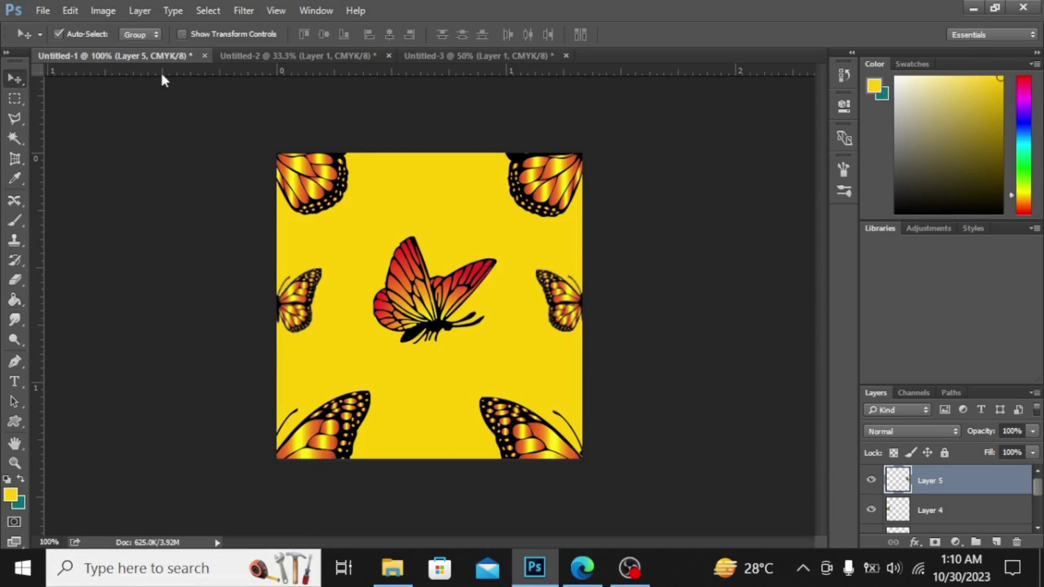
{"action": "left_click", "coordinate": [288, 56]}
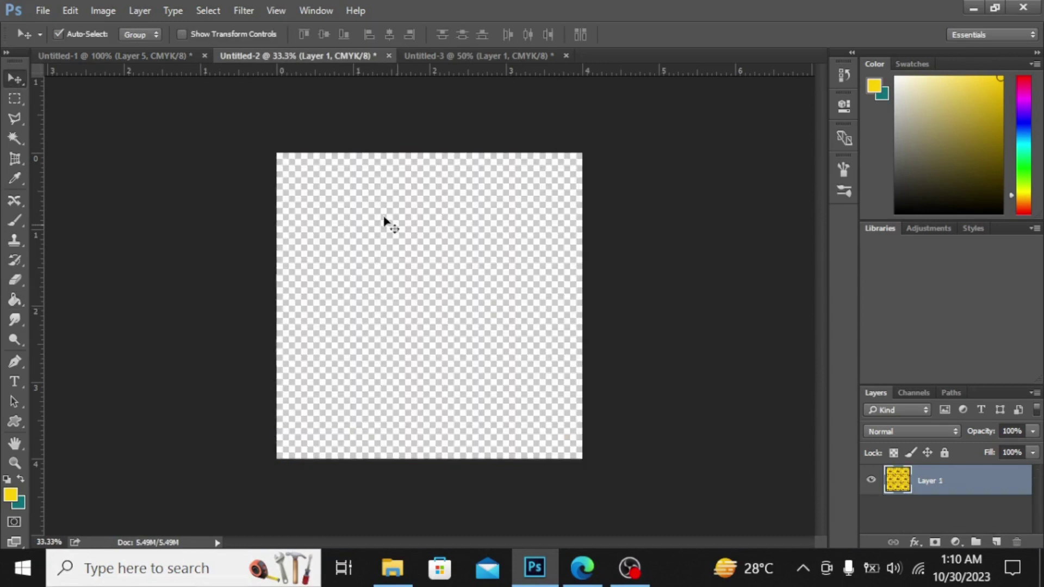
{"action": "left_click", "coordinate": [150, 196]}
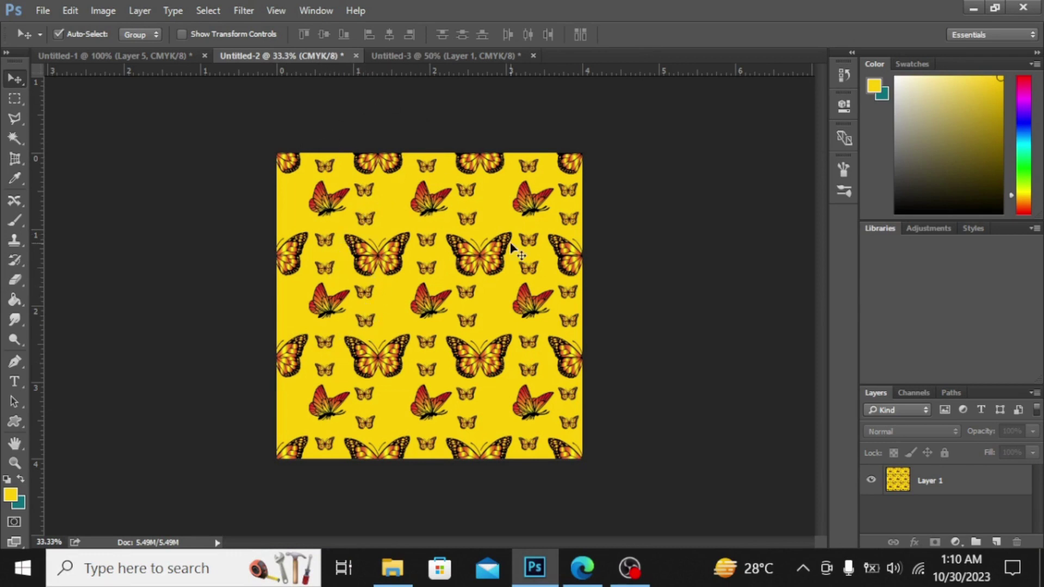
Define the Untitled-1 tile variant with half butterflies at its side edges as a new pattern.
{"action": "left_click", "coordinate": [148, 54]}
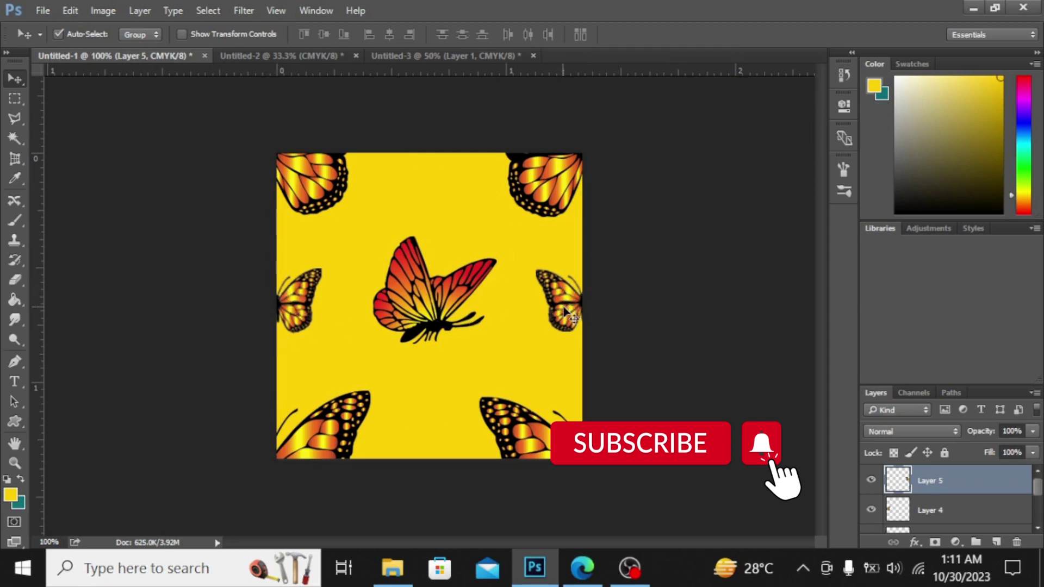
{"action": "left_click", "coordinate": [63, 8]}
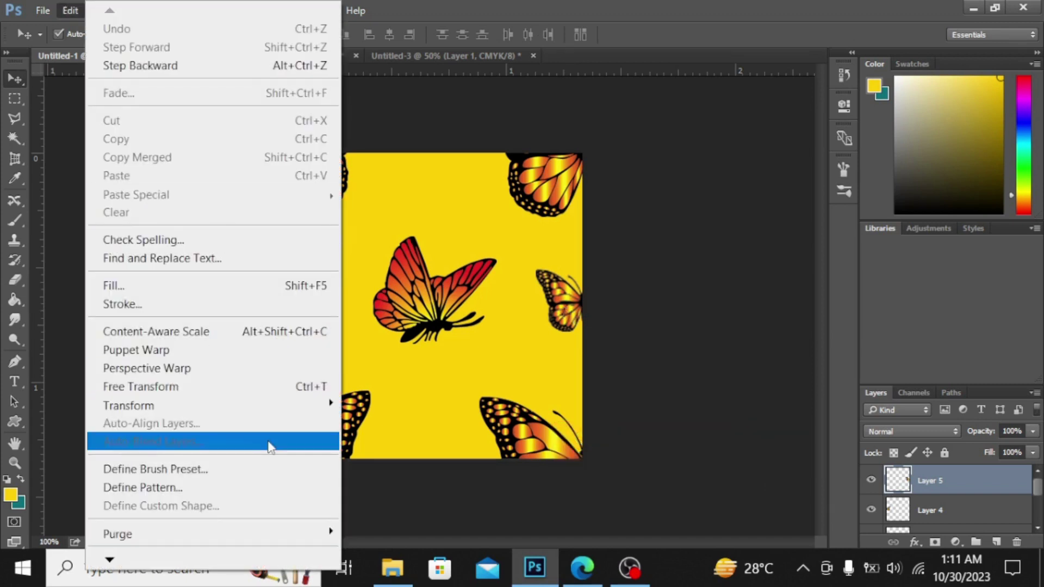
{"action": "left_click", "coordinate": [256, 487]}
{"action": "left_click", "coordinate": [674, 196]}
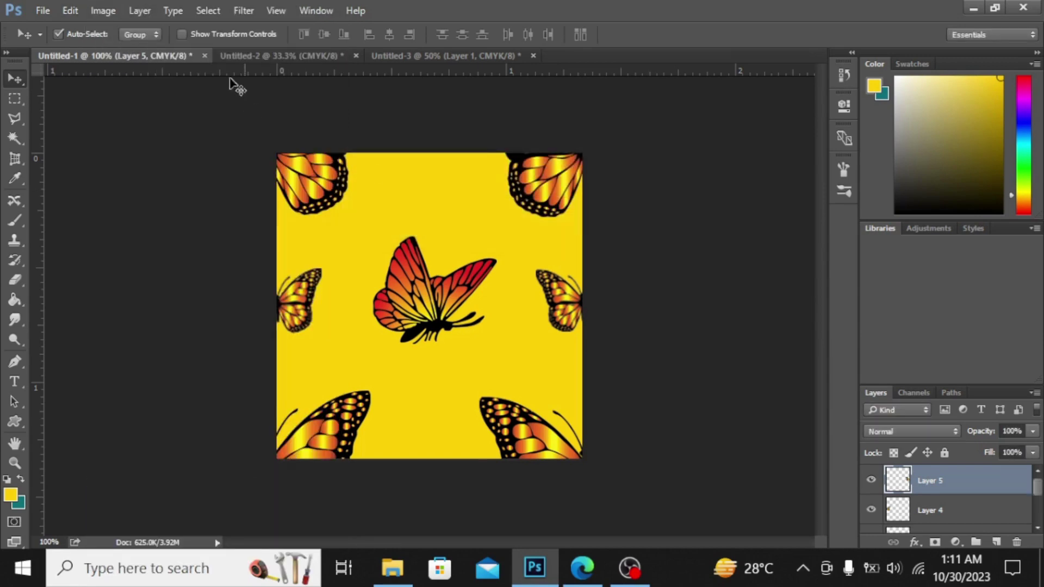
Create another transparent 1200 x 1200 px CMYK document at 300 pixels/inch for the second pattern variant.
{"action": "left_click", "coordinate": [44, 12]}
{"action": "left_click", "coordinate": [90, 12]}
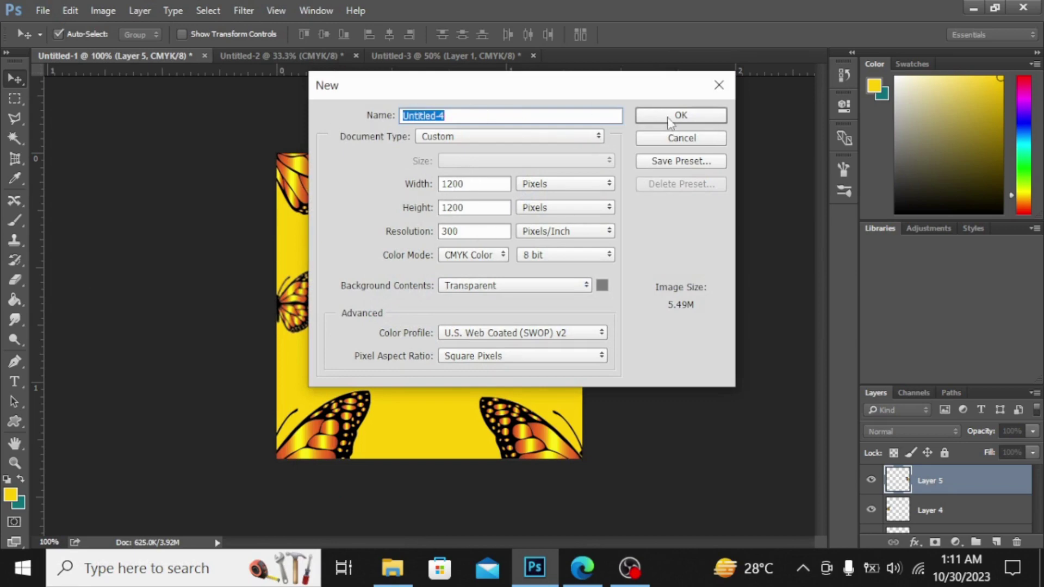
{"action": "left_click", "coordinate": [670, 115]}
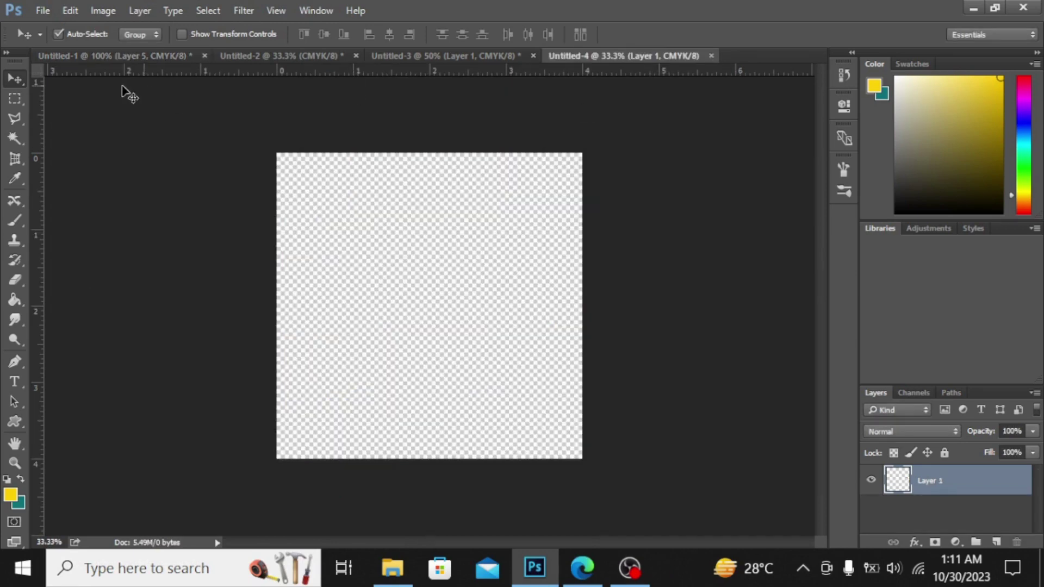
Fill the Untitled-4 canvas with the newest yellow butterfly pattern using the Paint Bucket tool.
{"action": "left_click", "coordinate": [18, 299]}
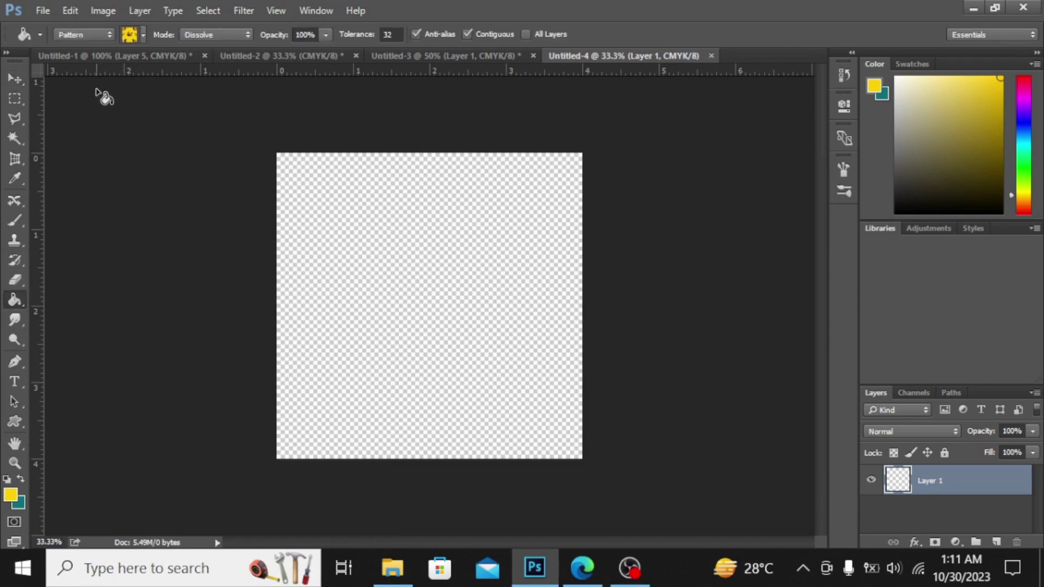
{"action": "left_click", "coordinate": [143, 35]}
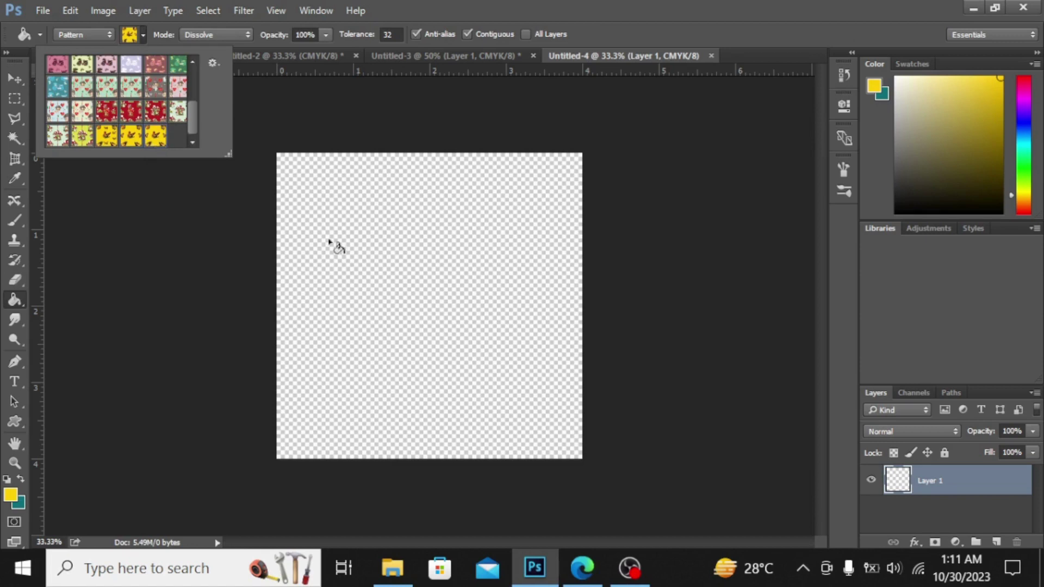
{"action": "left_click", "coordinate": [368, 270]}
{"action": "left_click", "coordinate": [368, 271]}
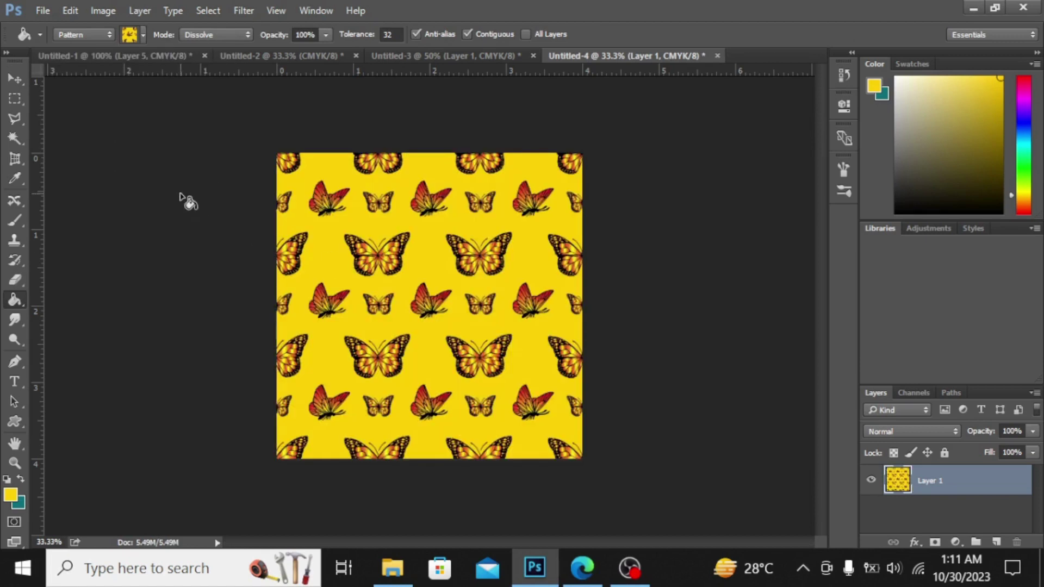
Compare the pattern fills in Untitled-2 and Untitled-4, inspect the Untitled-4 repeats up close, and return to the Untitled-1 tile.
{"action": "left_click", "coordinate": [264, 55]}
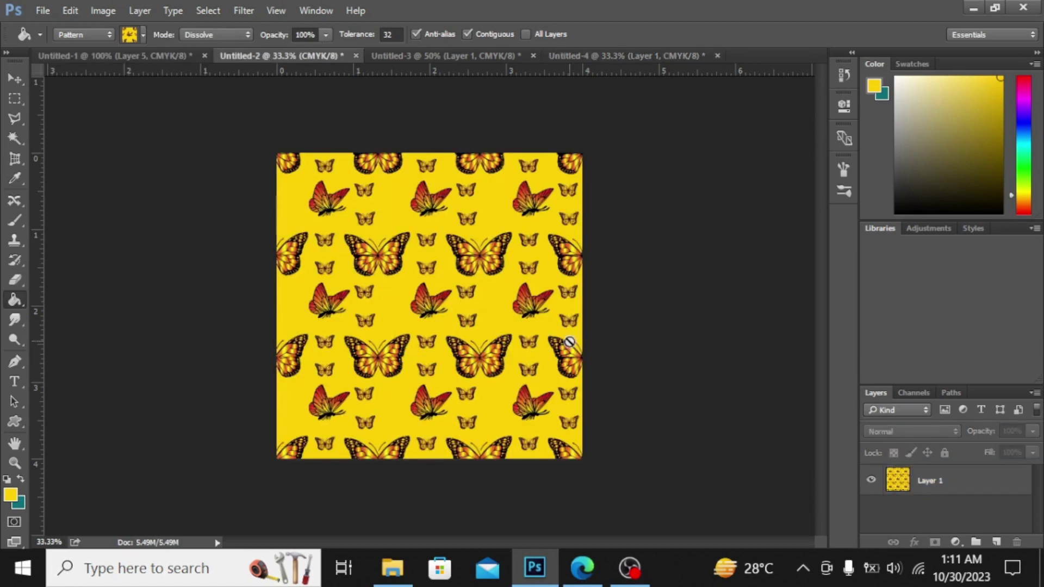
{"action": "left_click", "coordinate": [629, 58]}
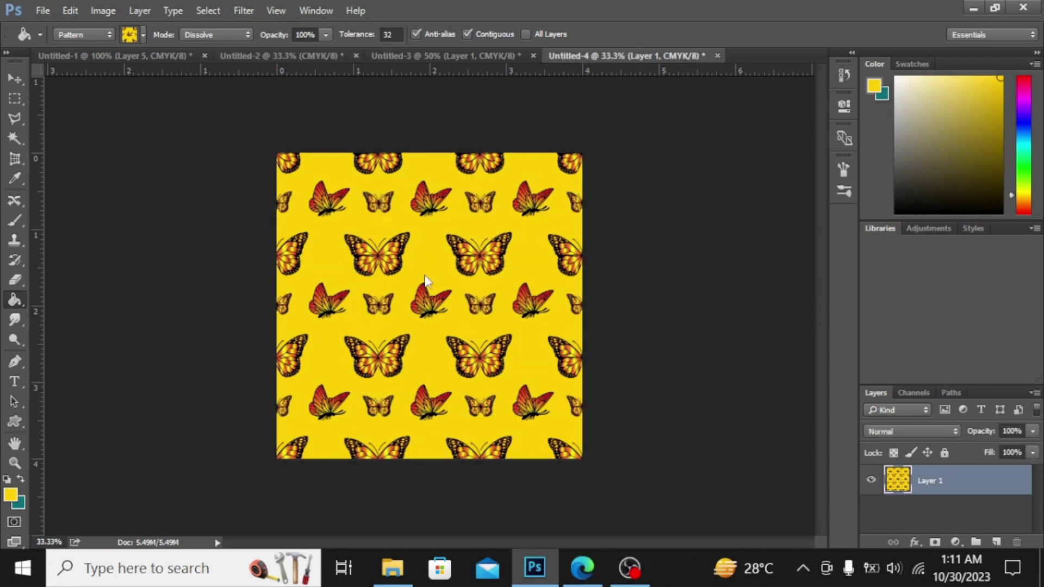
{"action": "key", "text": "ctrl+equal"}
{"action": "key", "text": "ctrl+equal"}
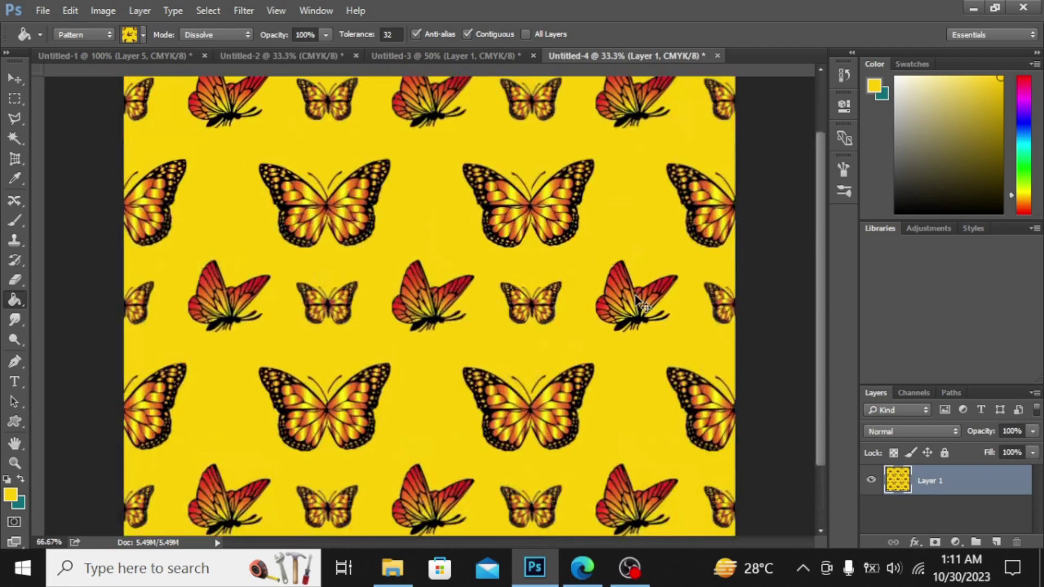
{"action": "key", "text": "ctrl+equal"}
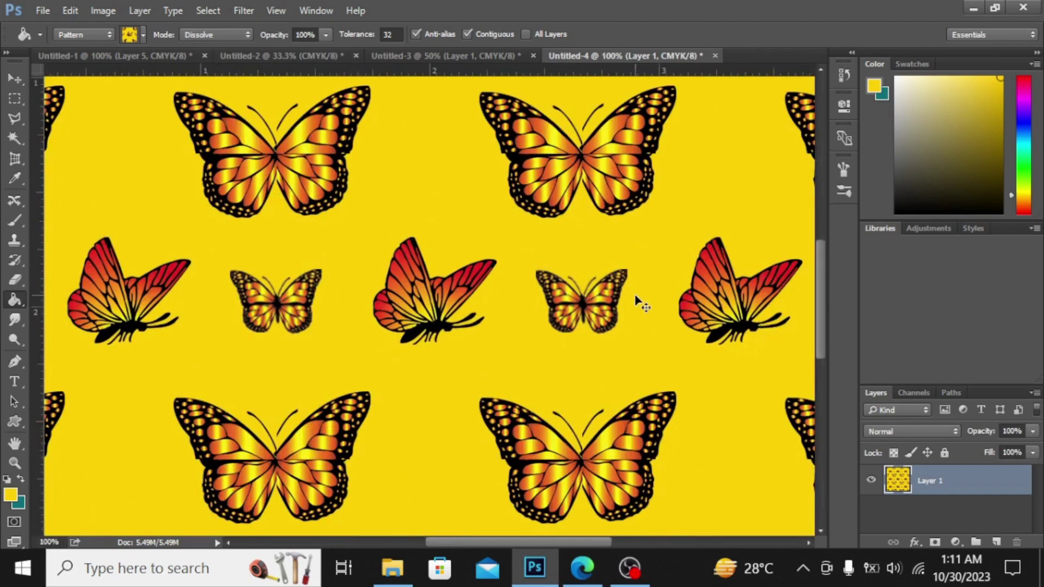
{"action": "key", "text": "ctrl+minus"}
{"action": "key", "text": "ctrl+minus"}
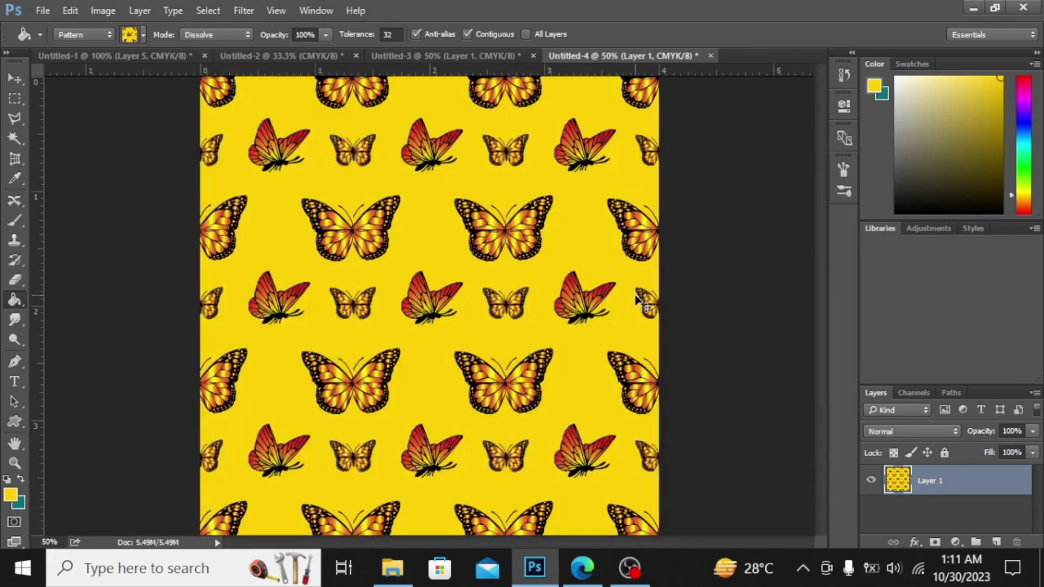
{"action": "key", "text": "ctrl+equal"}
{"action": "key", "text": "ctrl+minus"}
{"action": "left_click", "coordinate": [134, 54]}
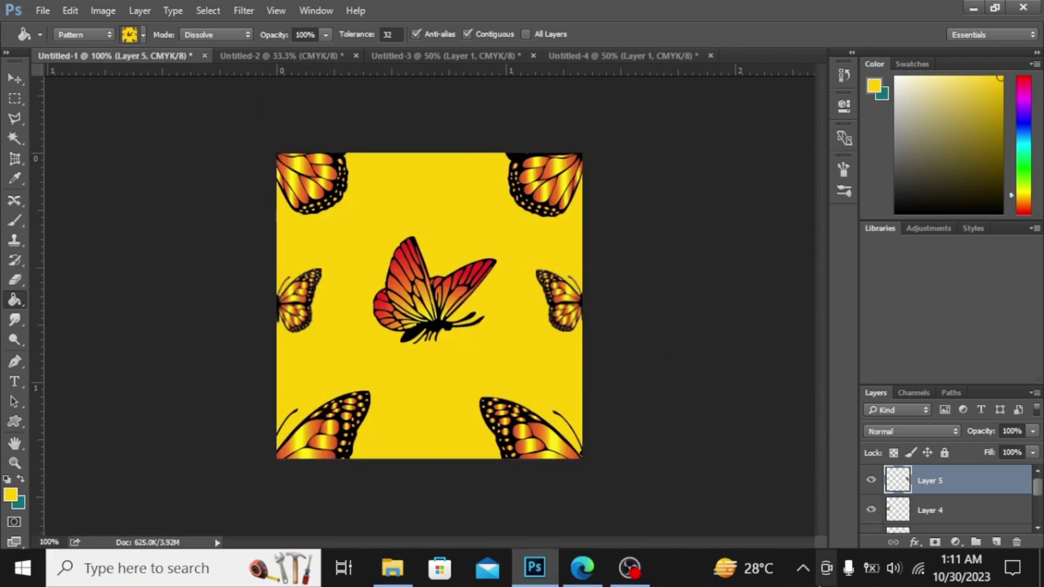
Select the solid yellow background layer, Layer 1, in the Untitled-1 tile.
{"action": "scroll", "coordinate": [1039, 522], "scroll_direction": "down", "scroll_amount": 3}
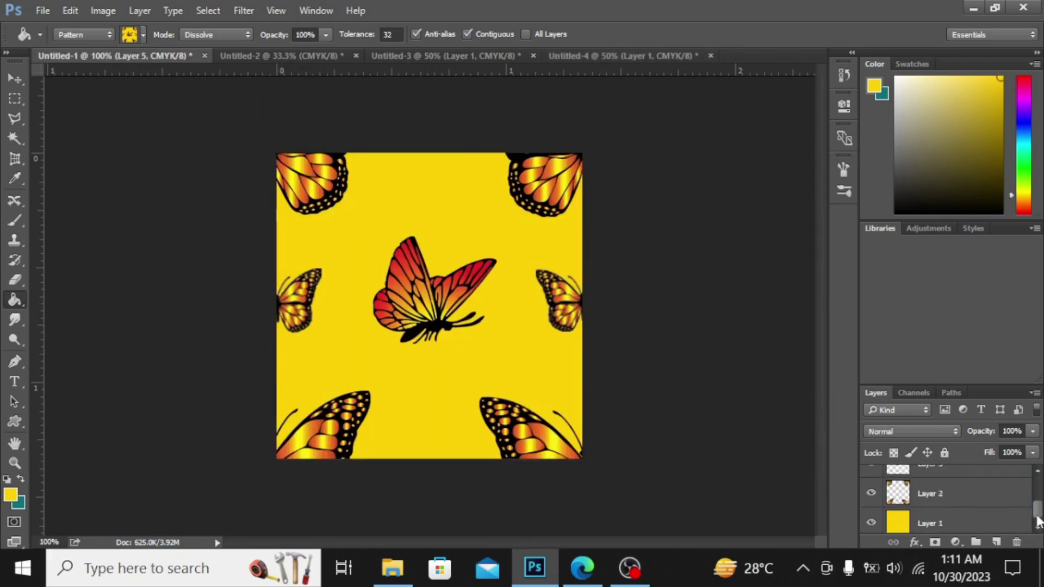
{"action": "left_click", "coordinate": [896, 528]}
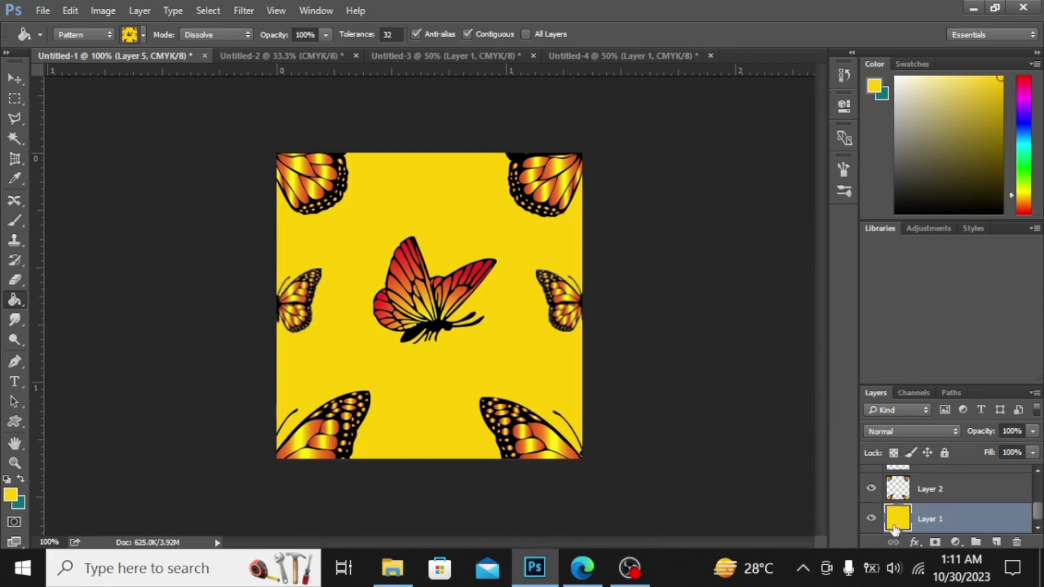
{"action": "double_click", "coordinate": [896, 522]}
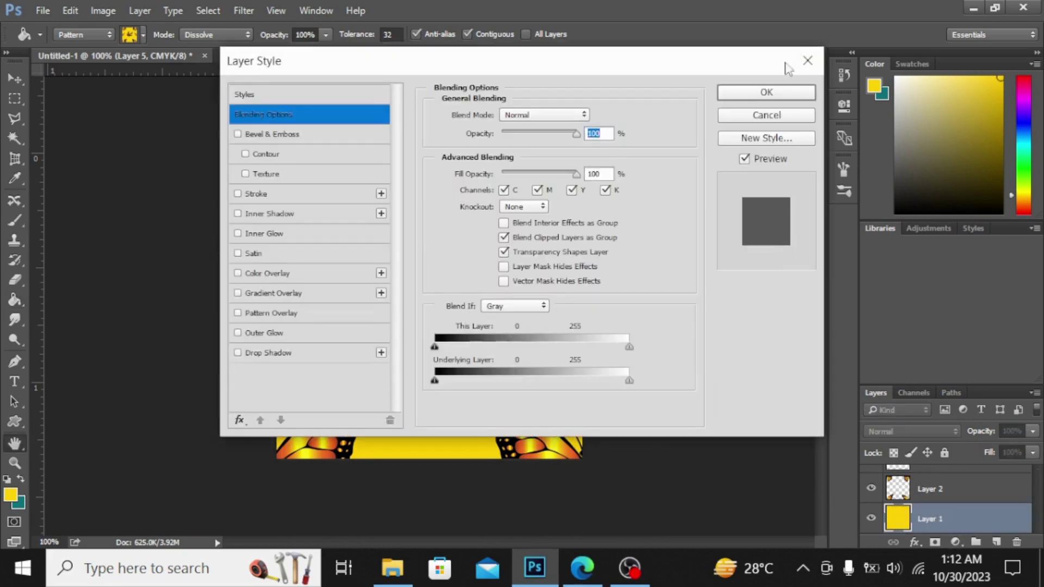
{"action": "left_click", "coordinate": [808, 71]}
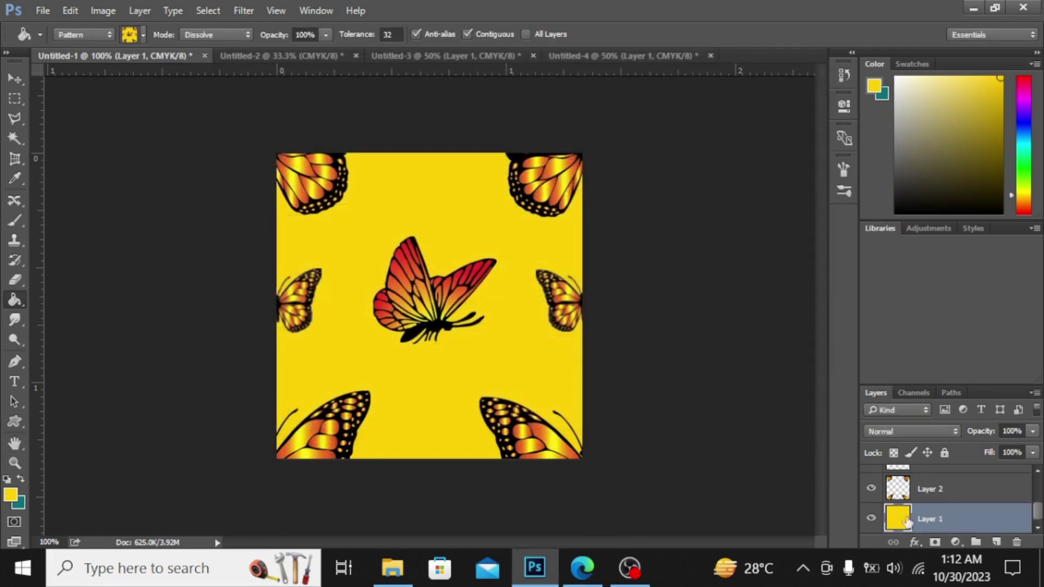
Add a Solid Color fill layer directly above Layer 1, trying blue shades and settling on a blue-violet background for the butterfly tile.
{"action": "left_click", "coordinate": [955, 541]}
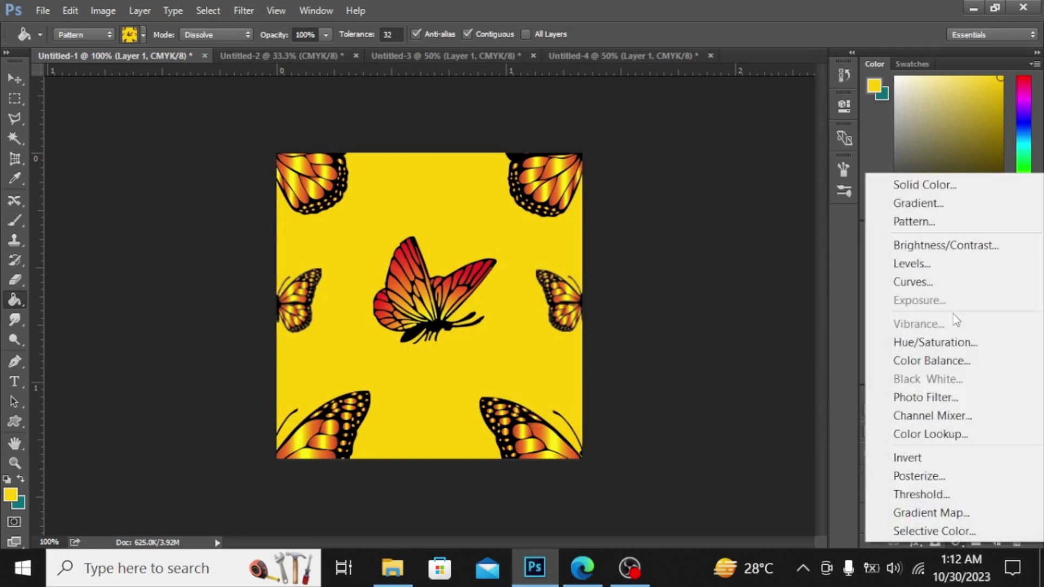
{"action": "left_click", "coordinate": [945, 190]}
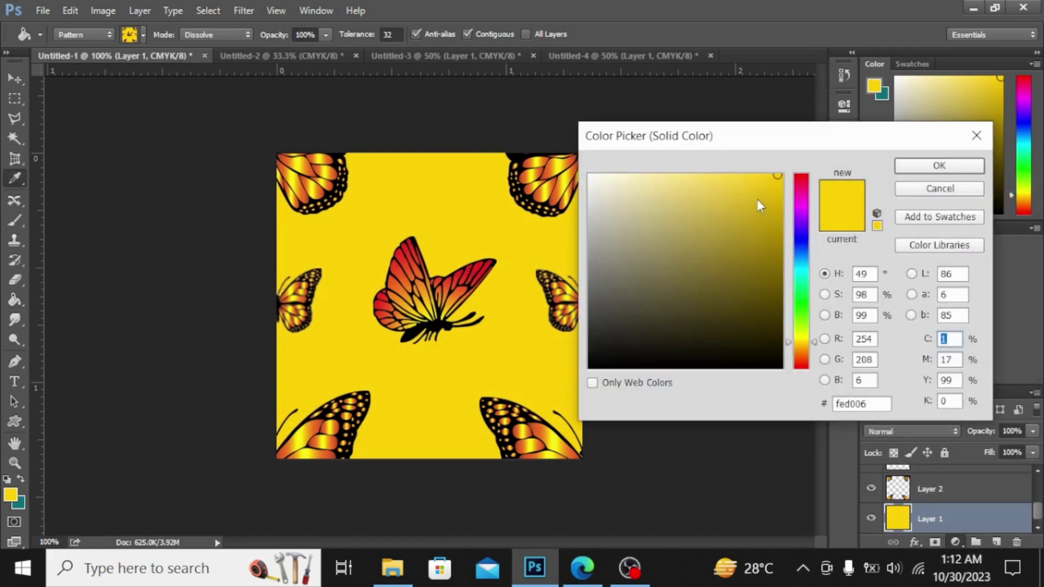
{"action": "left_click", "coordinate": [798, 240]}
{"action": "mouse_move", "coordinate": [798, 240]}
{"action": "left_mouse_down"}
{"action": "mouse_move", "coordinate": [803, 335]}
{"action": "mouse_move", "coordinate": [799, 257]}
{"action": "left_mouse_up"}
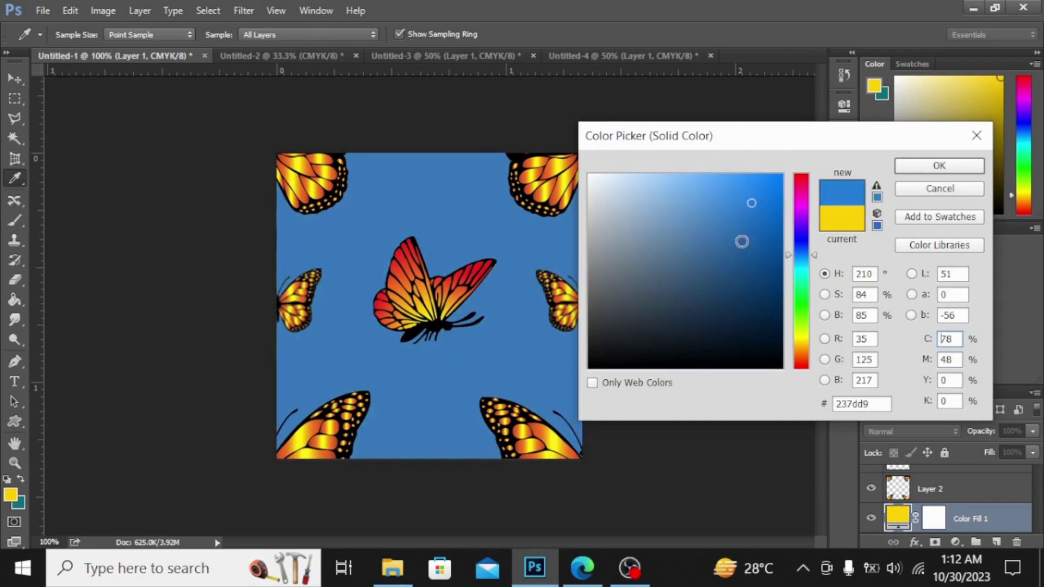
{"action": "left_click", "coordinate": [764, 188]}
{"action": "left_click", "coordinate": [706, 181]}
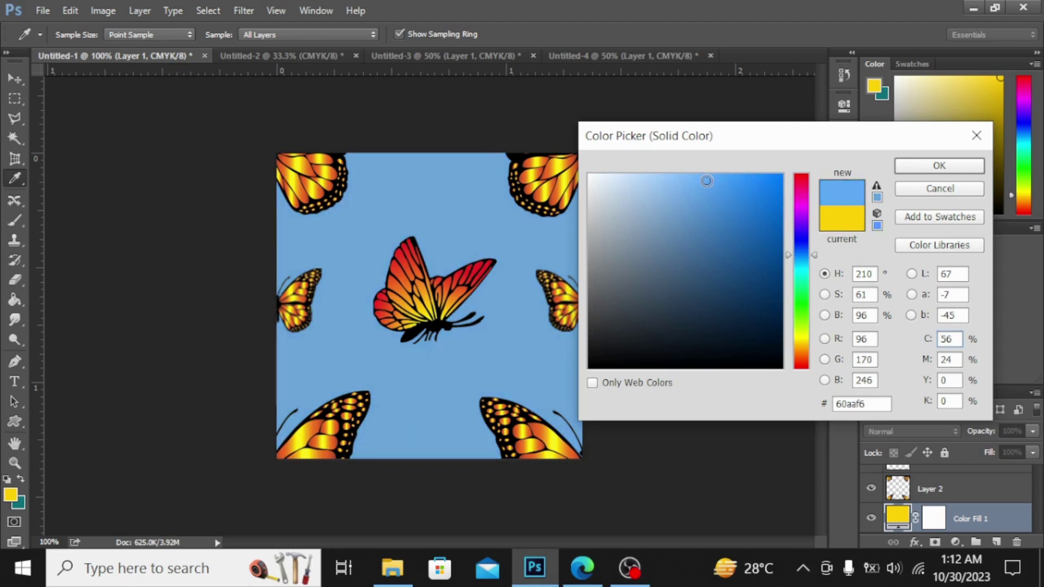
{"action": "left_click_drag", "start_coordinate": [798, 252], "coordinate": [795, 230]}
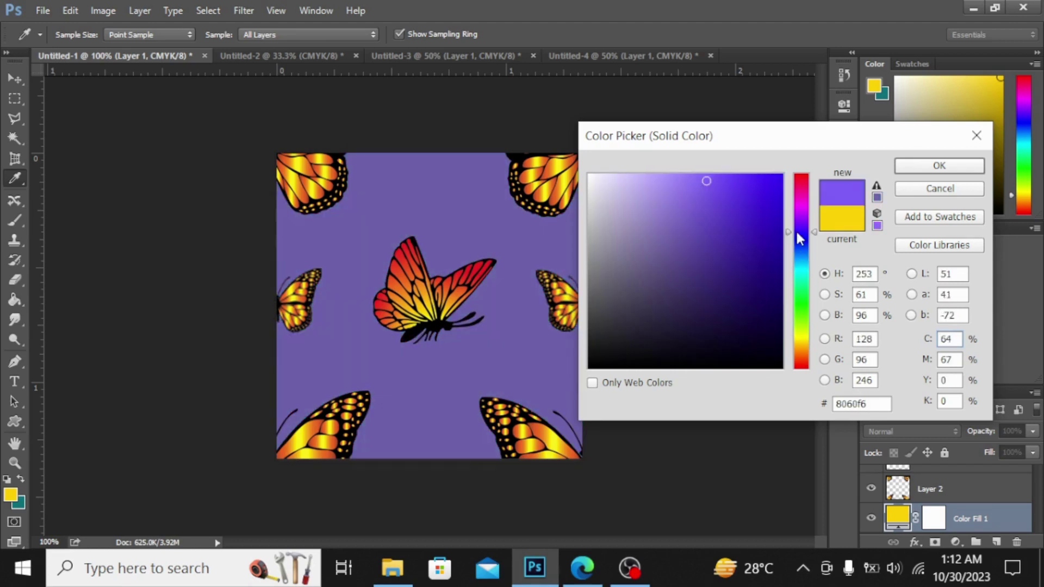
{"action": "key", "text": "Return"}
{"action": "key", "text": "g"}
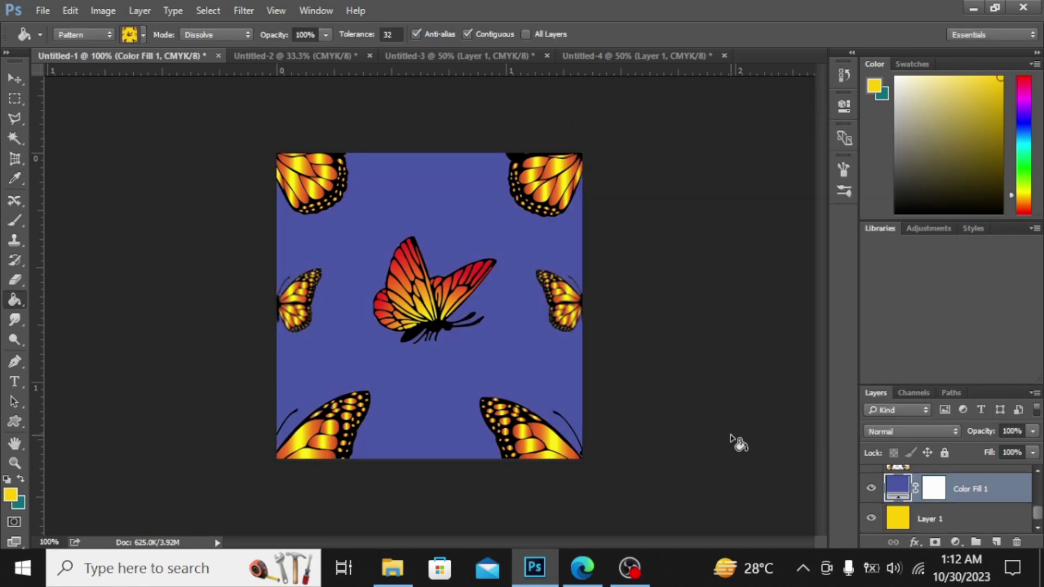